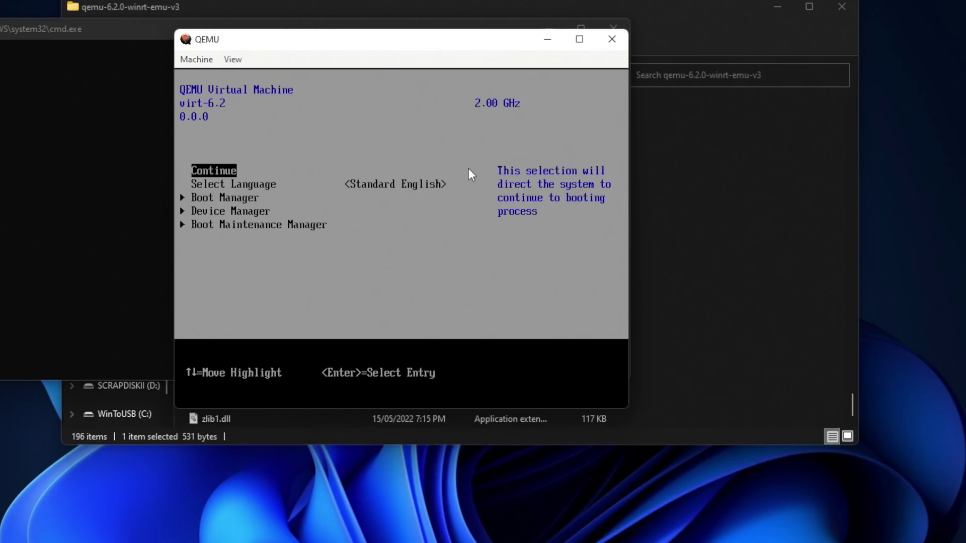
Examine the Console Options in the Boot Maintenance Manager, and return to the main firmware page
key(Down)
key(Down)
key(Down)
key(Down)
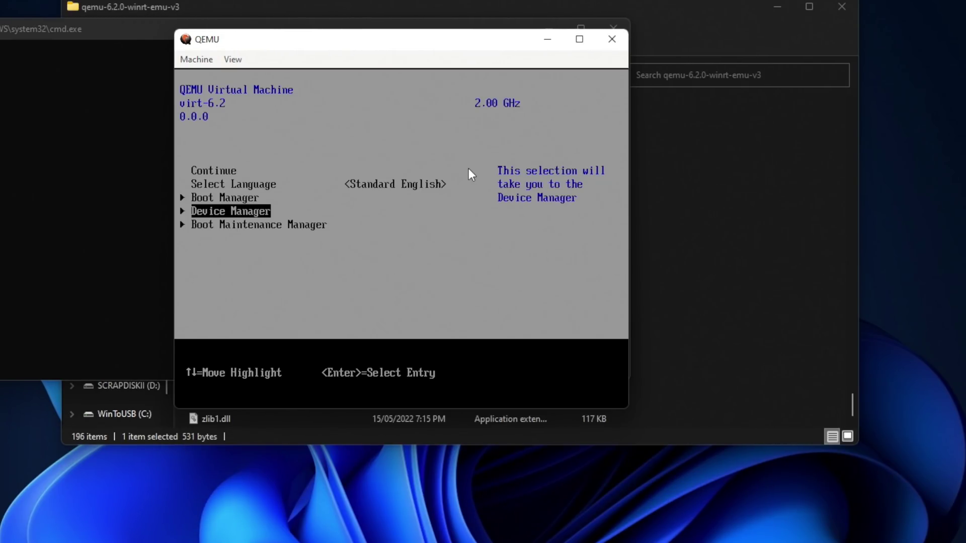
key(Return)
key(Down)
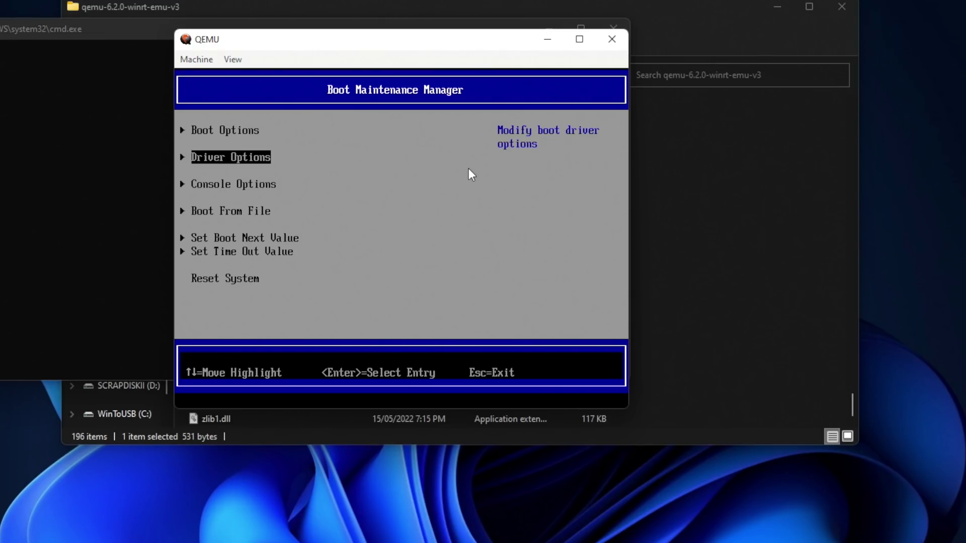
key(Down)
key(Return)
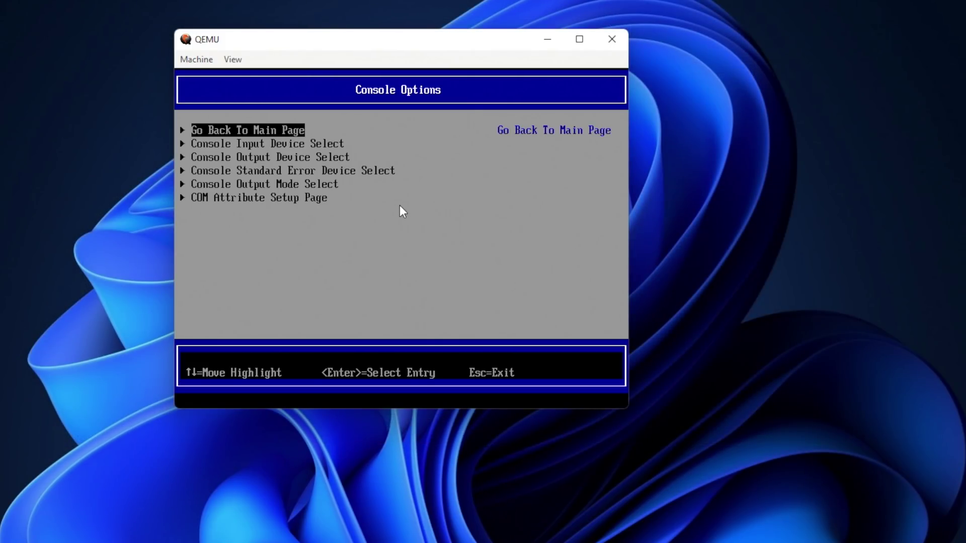
key(Escape)
key(Down)
key(Down)
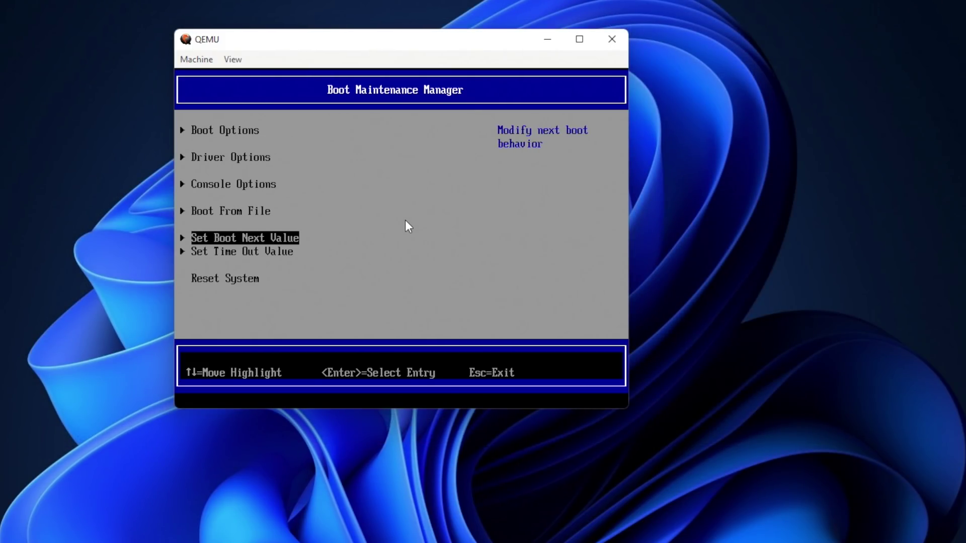
key(Up)
key(Up)
key(Escape)
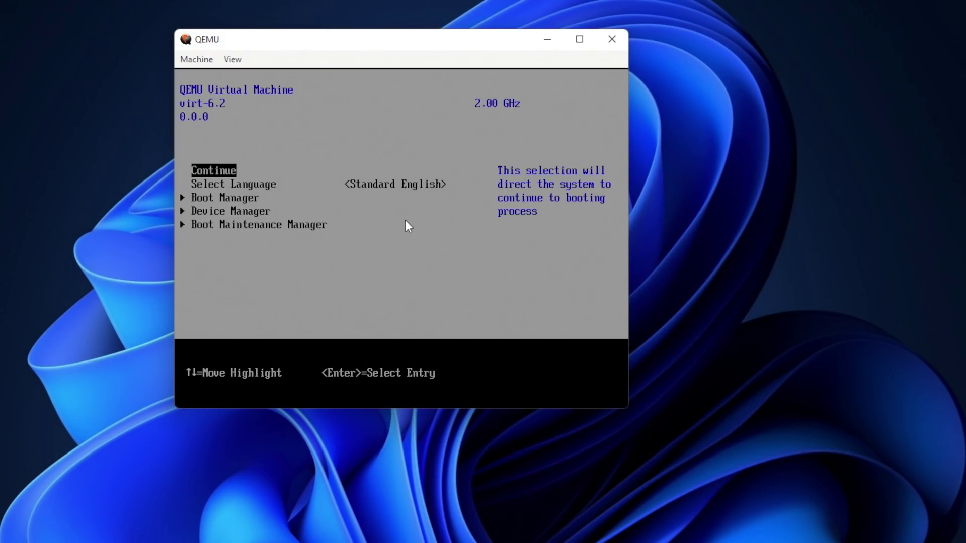
Set the preferred resolution for next boot to 1024x768 in the Device Manager's OVMF settings and commit the change
key(Down)
key(Down)
key(Down)
key(Return)
key(Return)
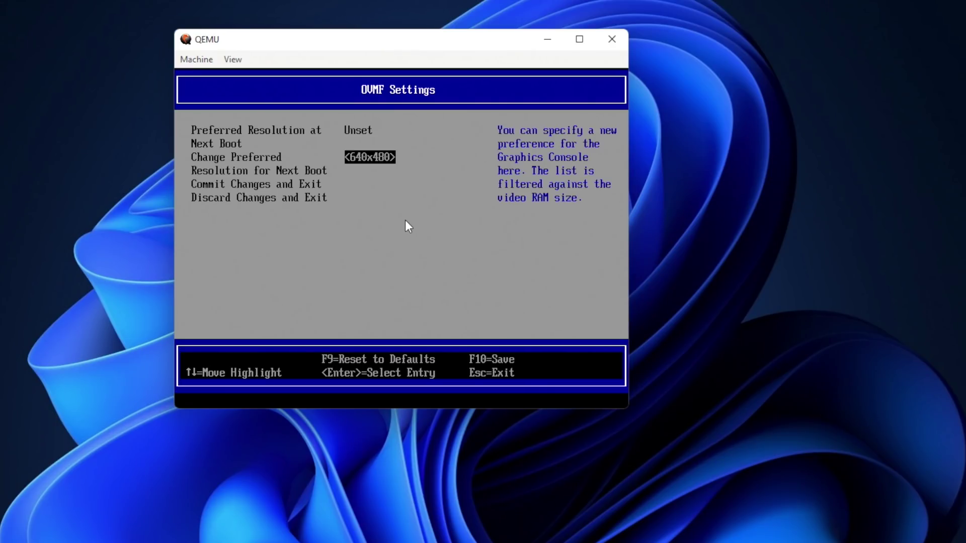
key(Return)
key(Down)
key(Down)
key(Down)
key(Down)
key(Down)
key(Down)
key(Return)
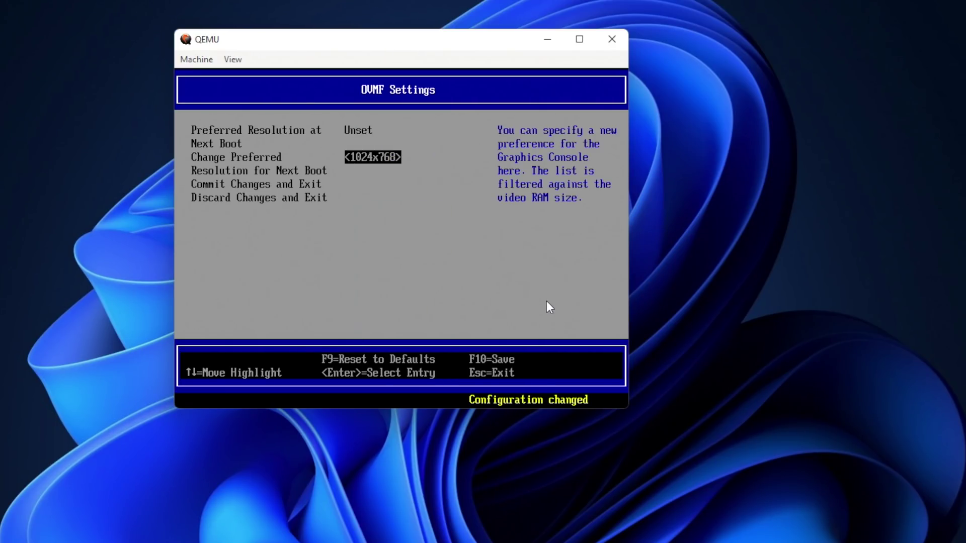
key(Down)
key(Return)
key(Escape)
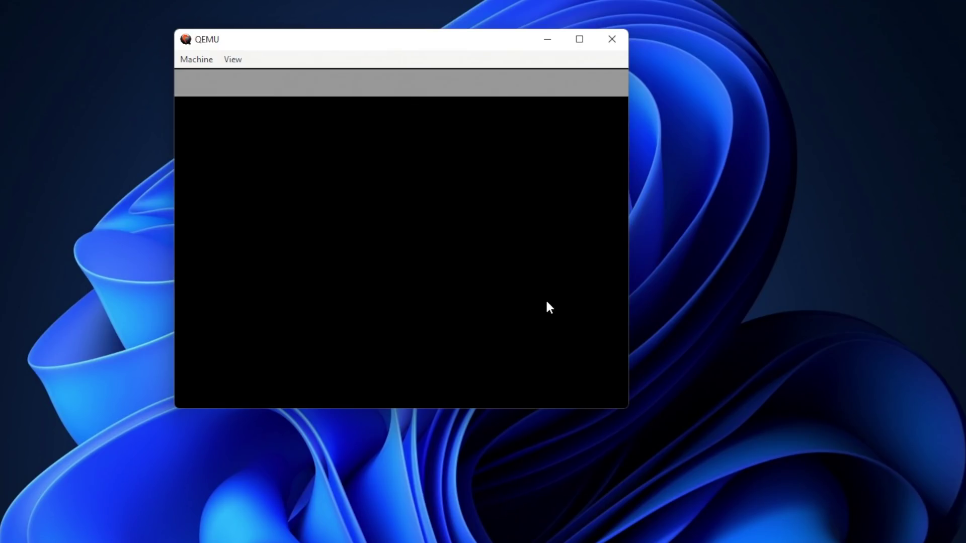
Reset the virtual machine, reposition its window to fit the screen, and boot from the CD or DVD
key(Return)
drag(484, 46, 478, 15)
click(189, 23)
click(230, 59)
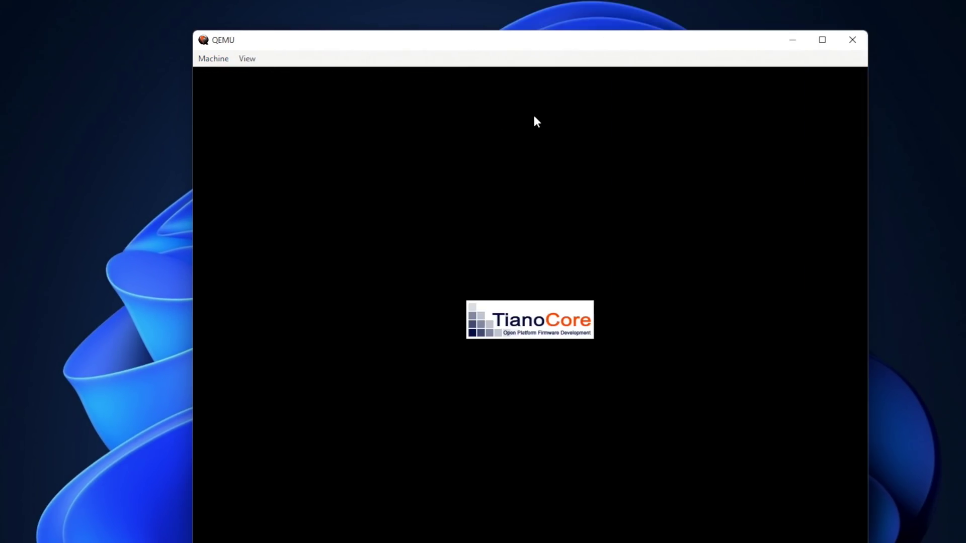
drag(561, 40, 508, 10)
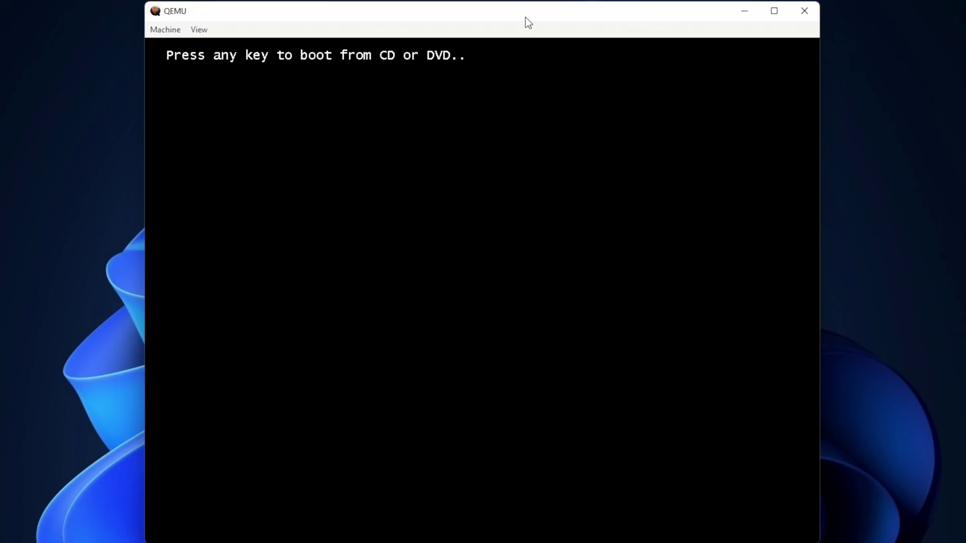
key(Return)
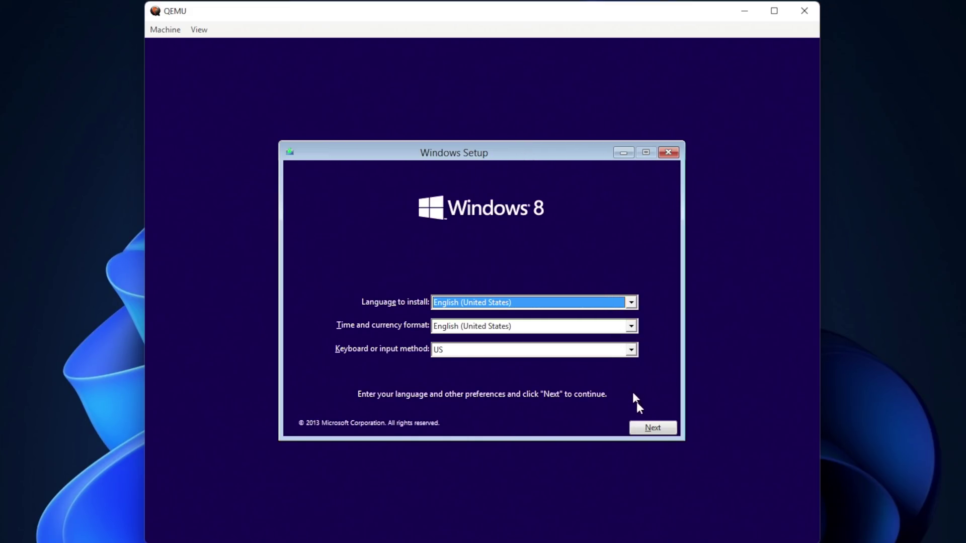
Start the Windows installation with the default English (United States) language and US keyboard, and accept the license terms
click(643, 425)
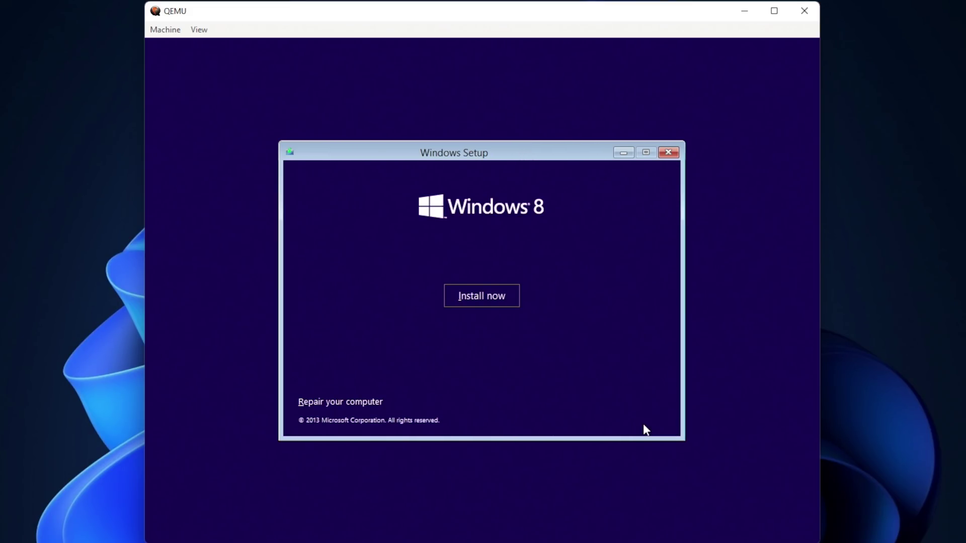
click(515, 305)
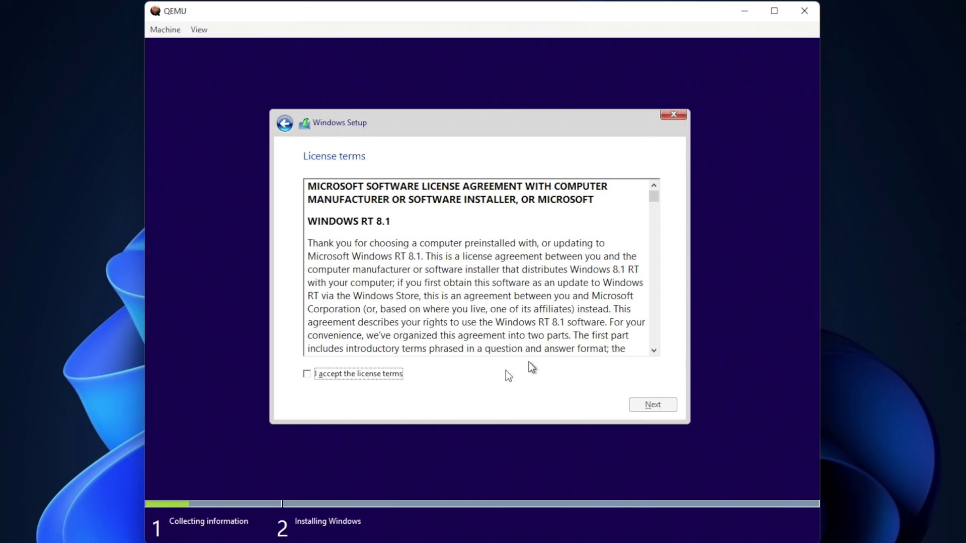
click(354, 375)
click(655, 409)
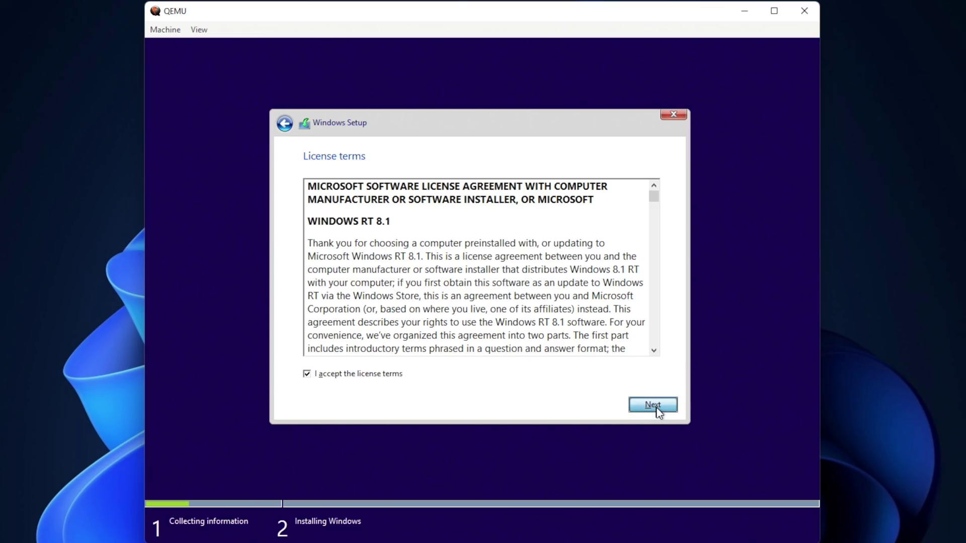
Install Windows on the unallocated space of Drive 0 and restart the machine immediately once setup asks for it
click(623, 299)
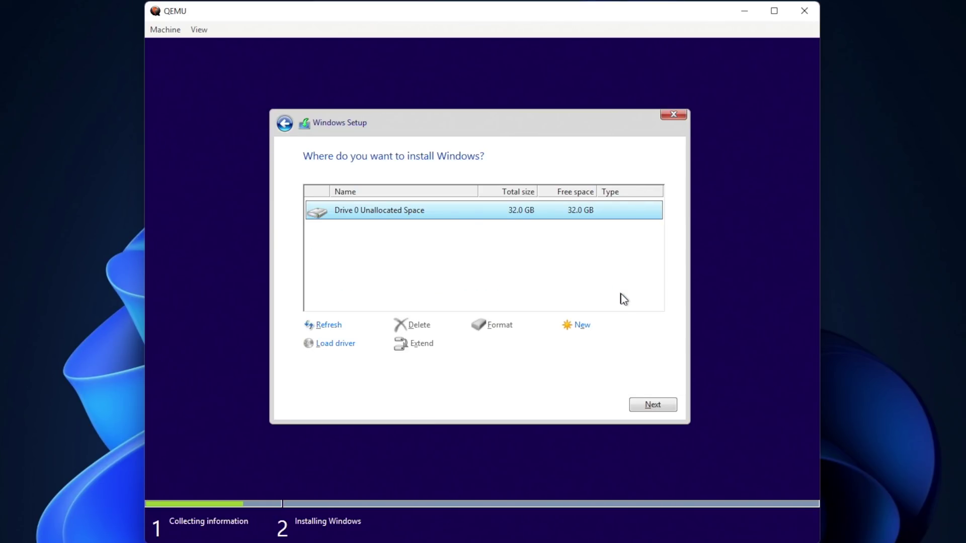
click(663, 405)
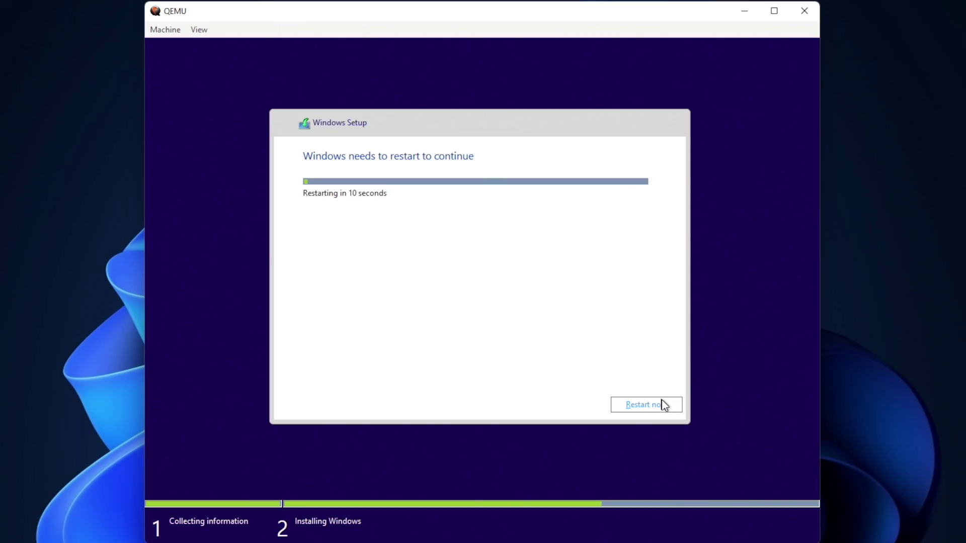
click(664, 405)
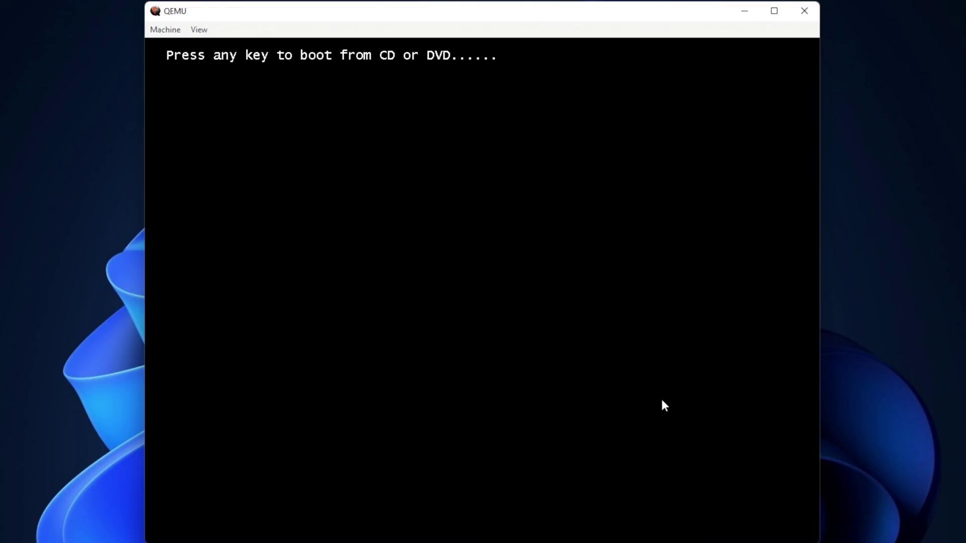
key(Return)
key(Return)
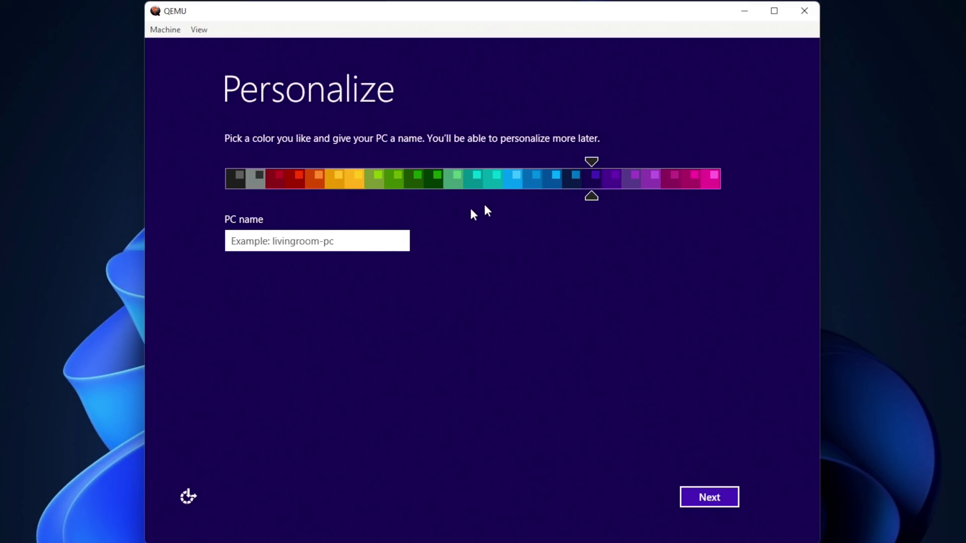
Personalize Windows with the medium-dark blue color scheme and name the computer PC, dismissing the not-responding dialog
click(547, 178)
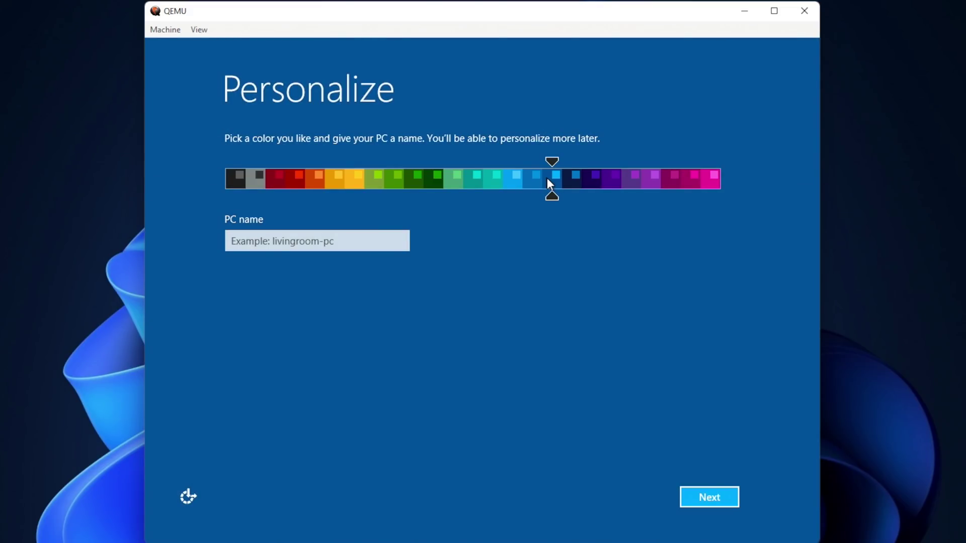
click(387, 240)
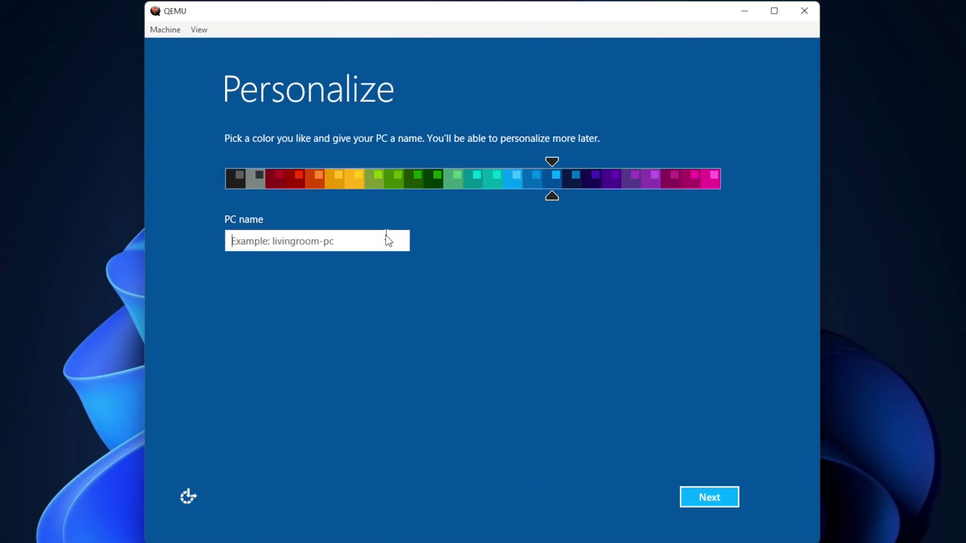
text(PC)
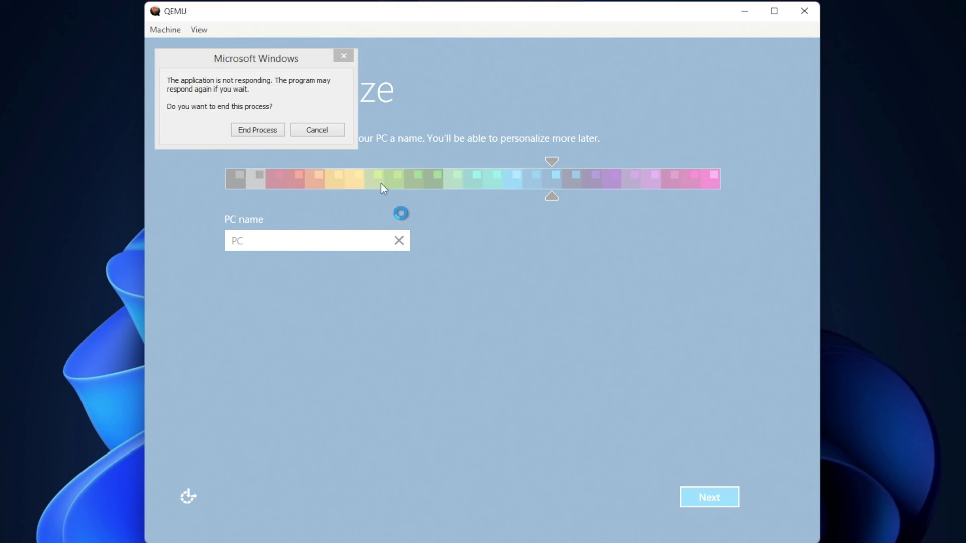
click(347, 115)
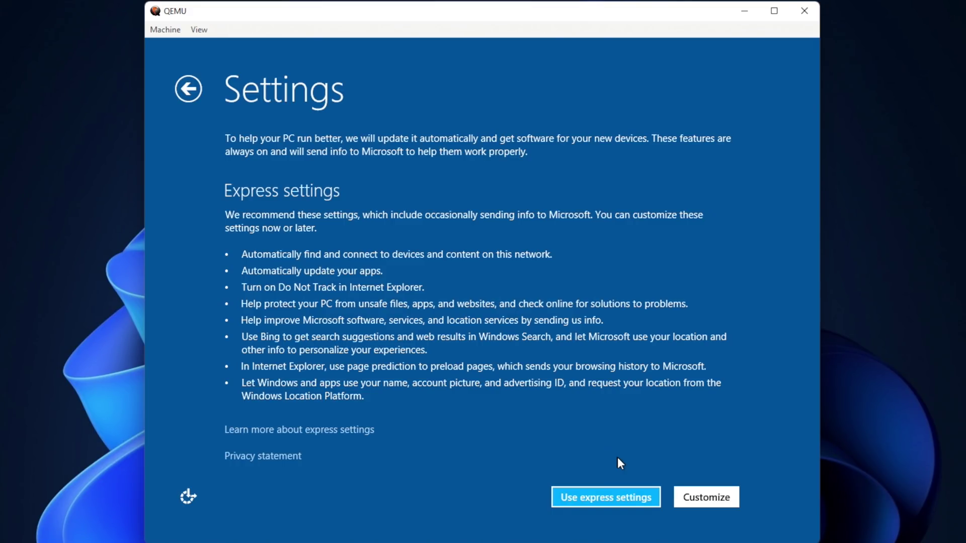
Customize the Windows settings, keeping the default choices for updates, privacy, online solutions and info sharing
key(Return)
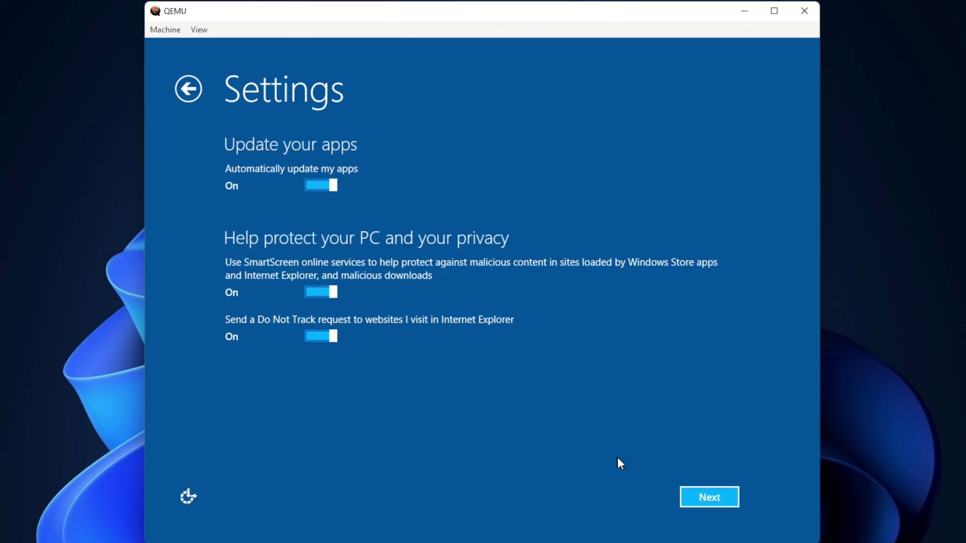
key(Return)
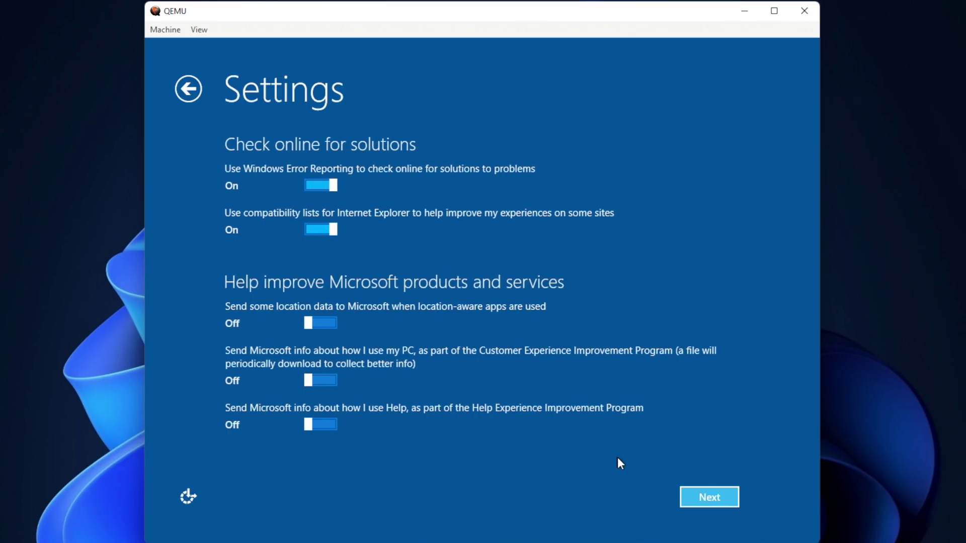
key(Return)
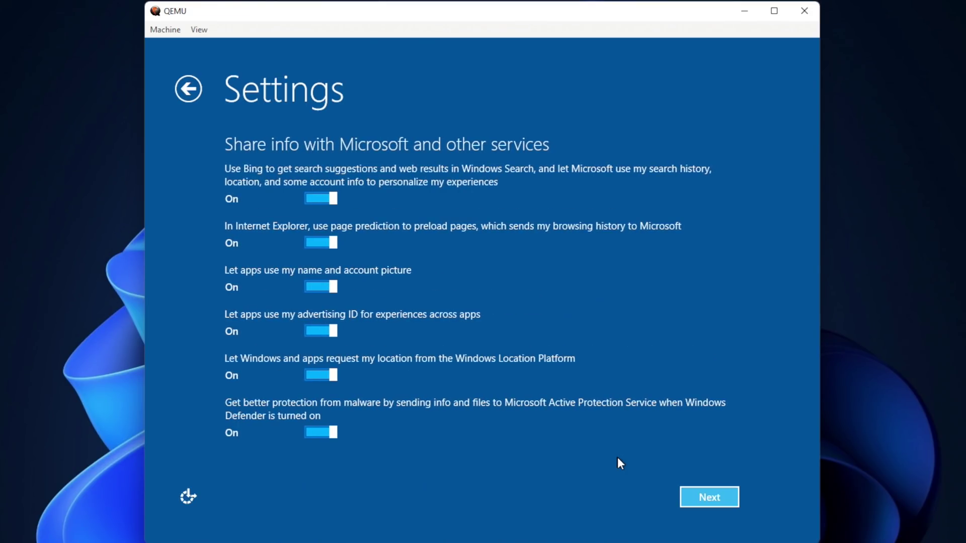
click(689, 500)
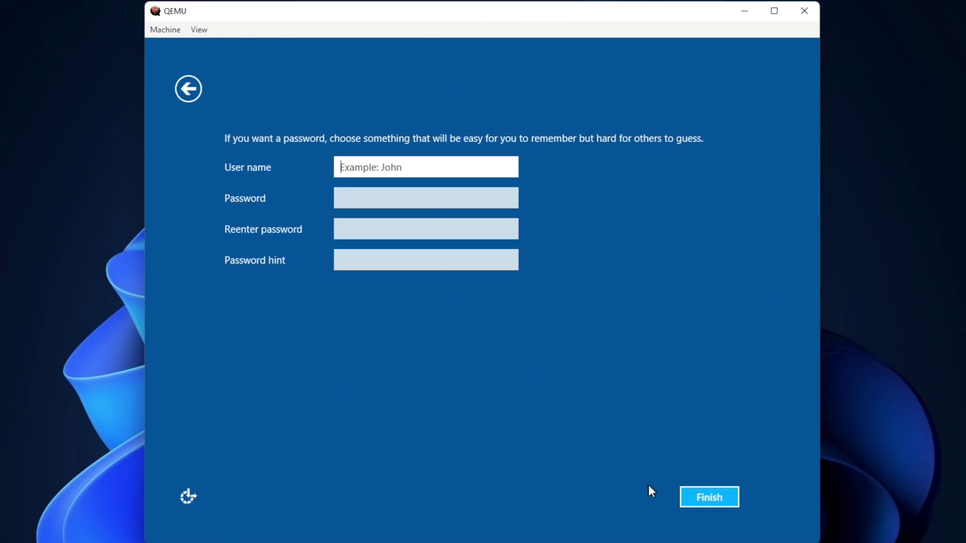
Create the local account with the user's first name as user name and no password
text(Martin)
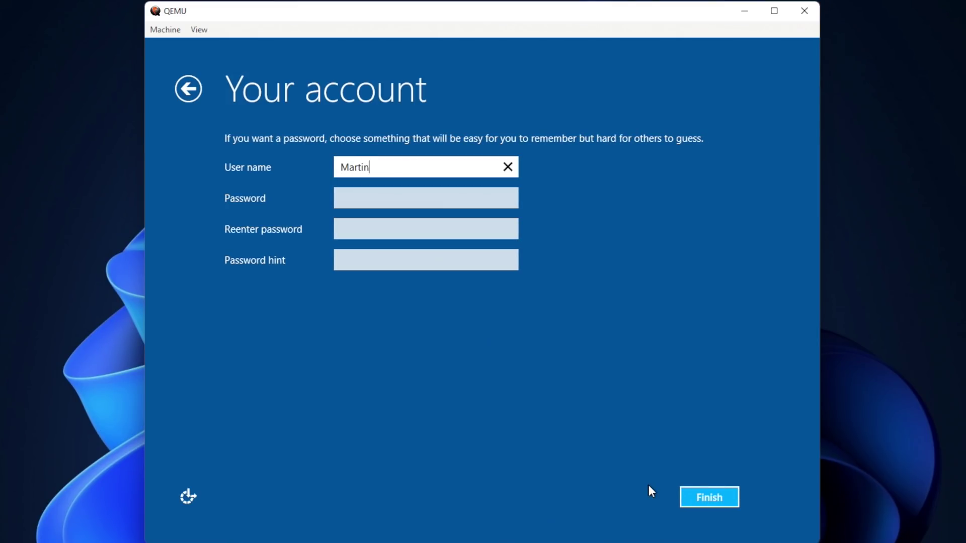
key(Return)
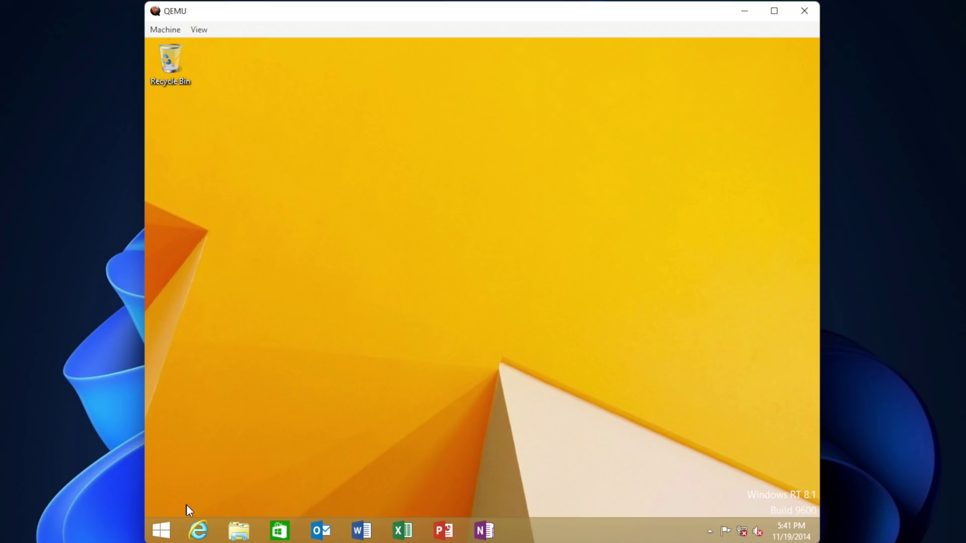
Open Command Prompt from the Windows System group in the full list of installed apps
click(164, 529)
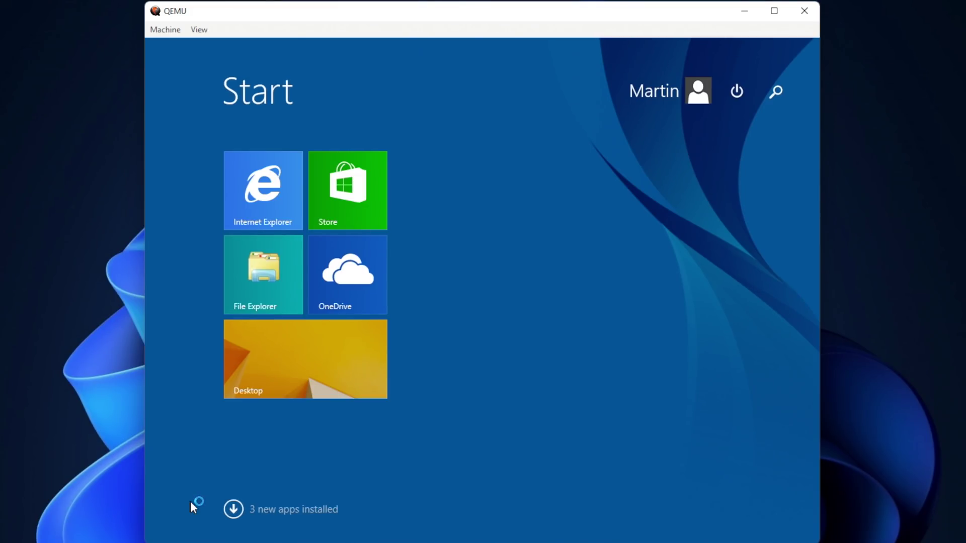
click(234, 510)
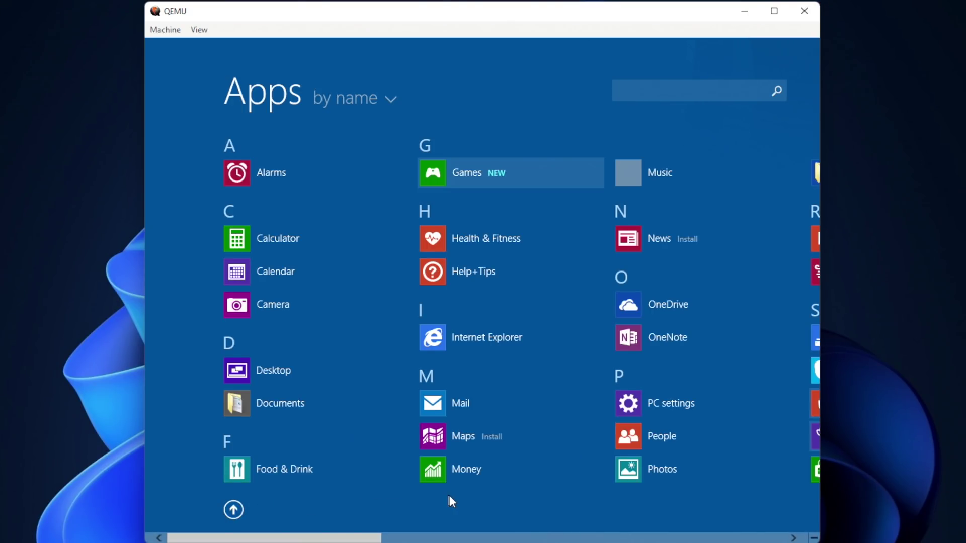
drag(380, 539, 688, 541)
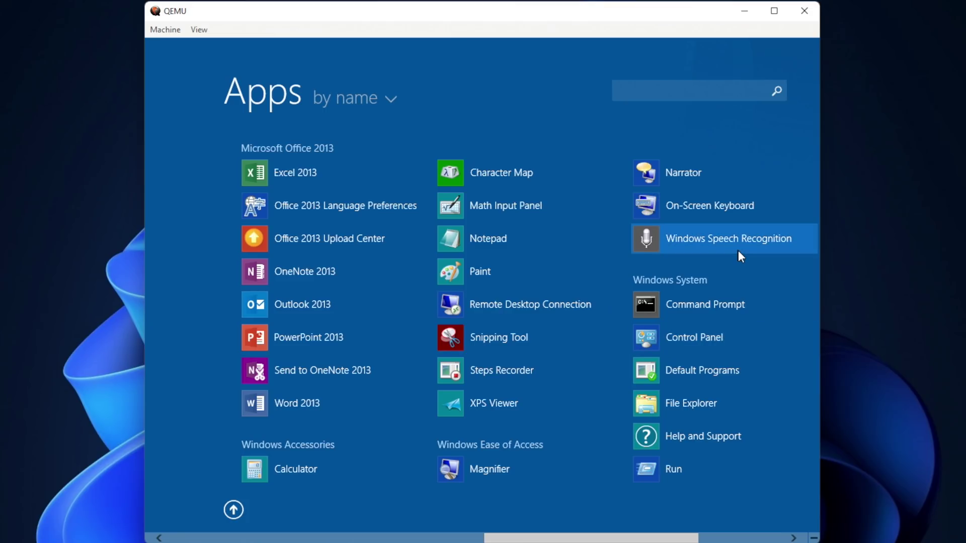
click(735, 300)
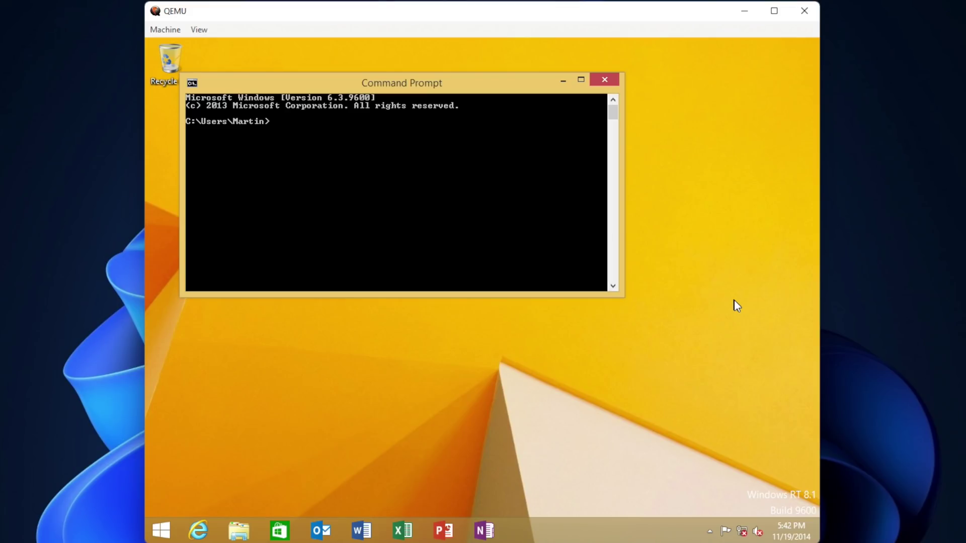
Check the Windows version by running winver, and close the About Windows dialog
text(winev)
key(BackSpace)
key(BackSpace)
text(ver)
key(Return)
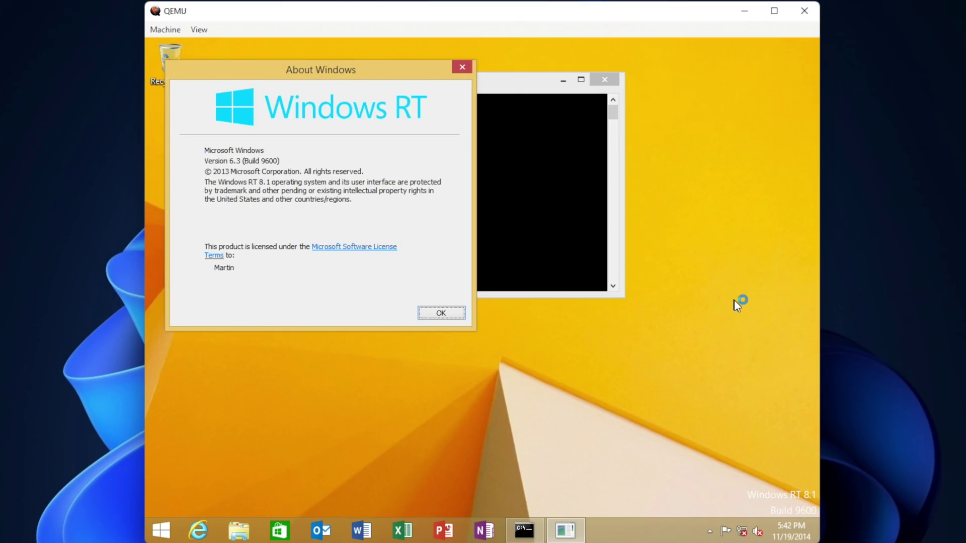
key(Return)
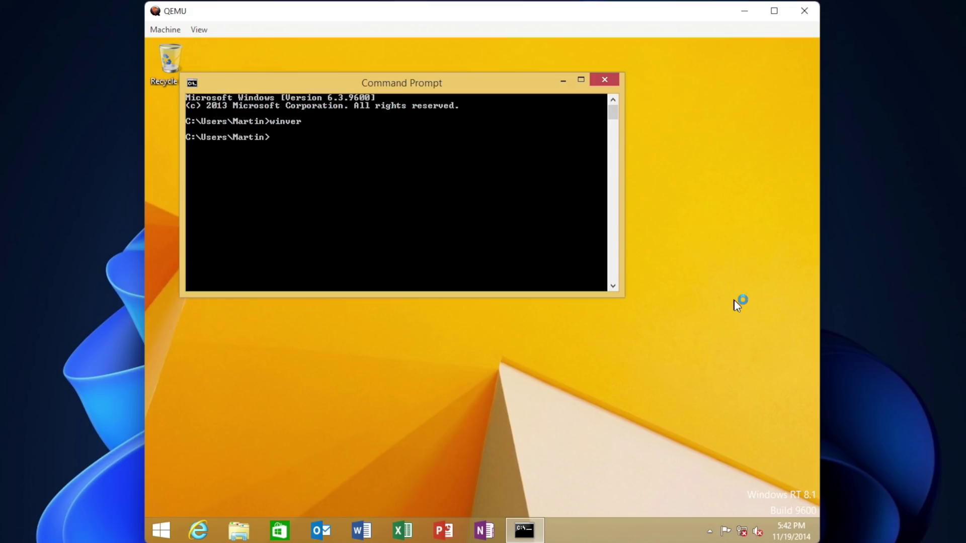
Open File Explorer to view the folders and drives in This PC
click(233, 528)
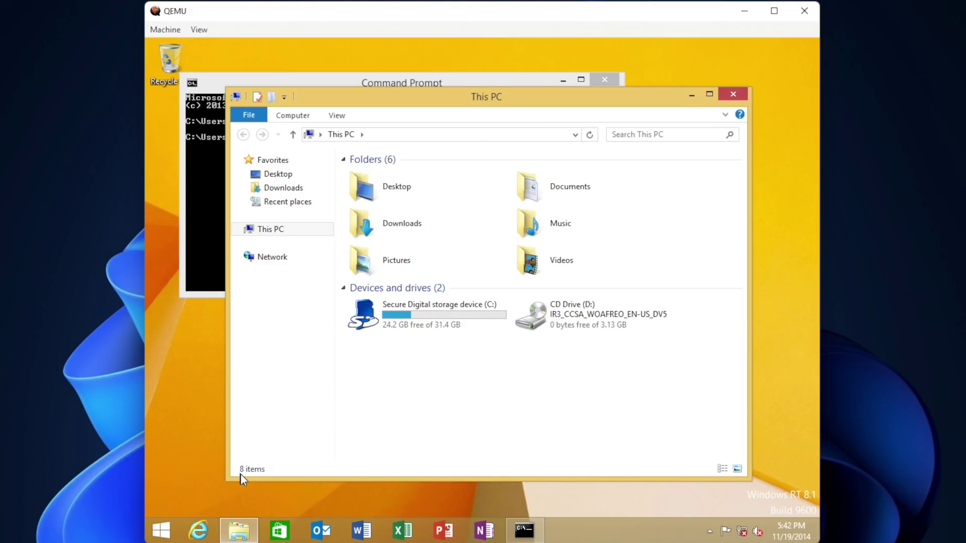
Browse the C: drive down to the assembly folder inside Windows, and close File Explorer
click(403, 325)
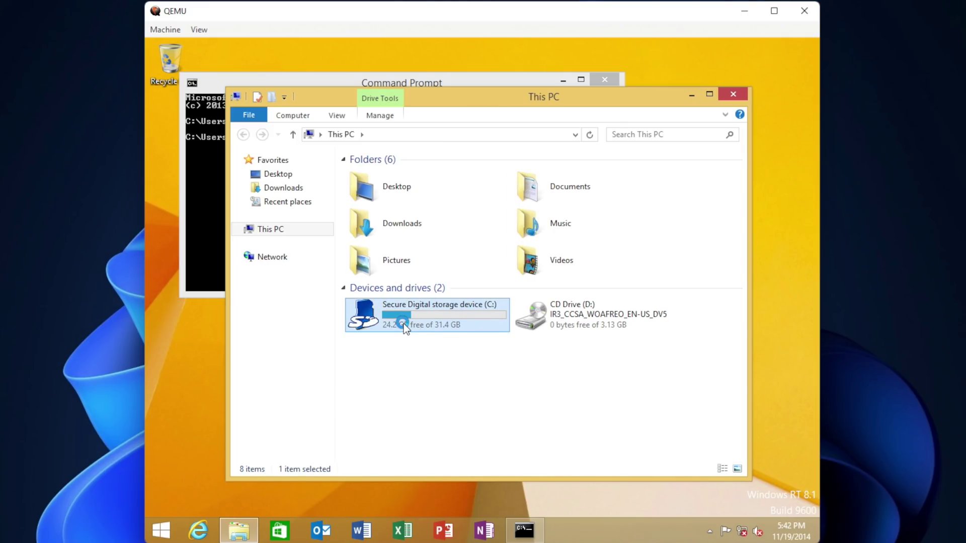
double_click(403, 324)
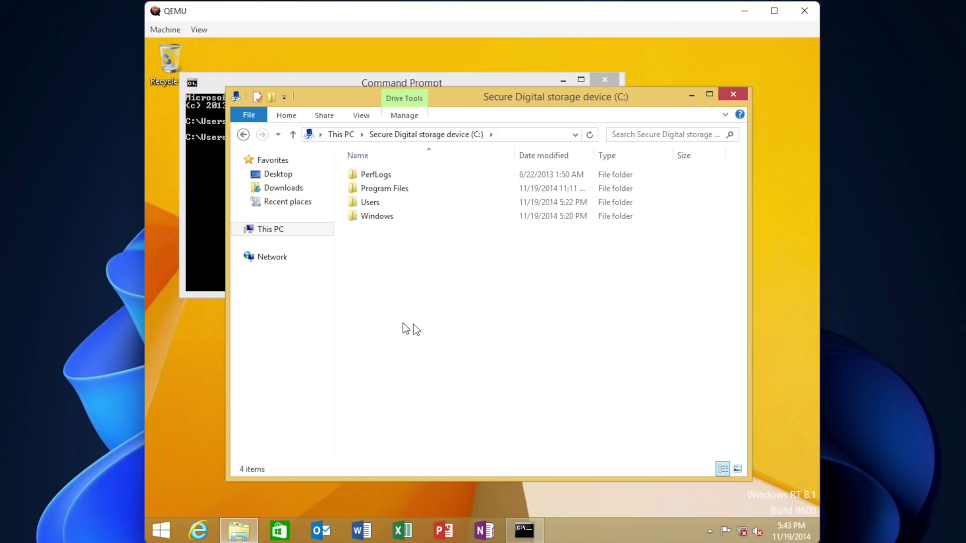
click(384, 221)
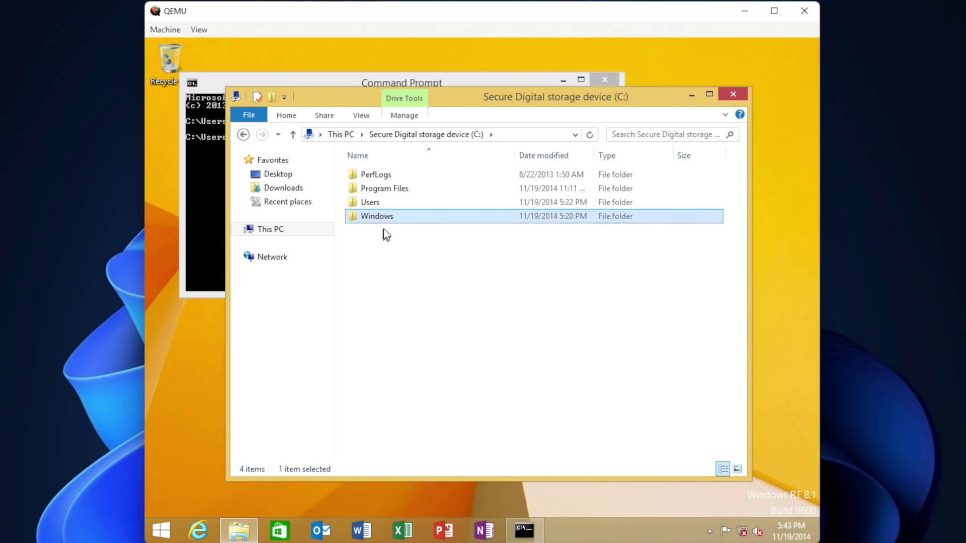
double_click(380, 222)
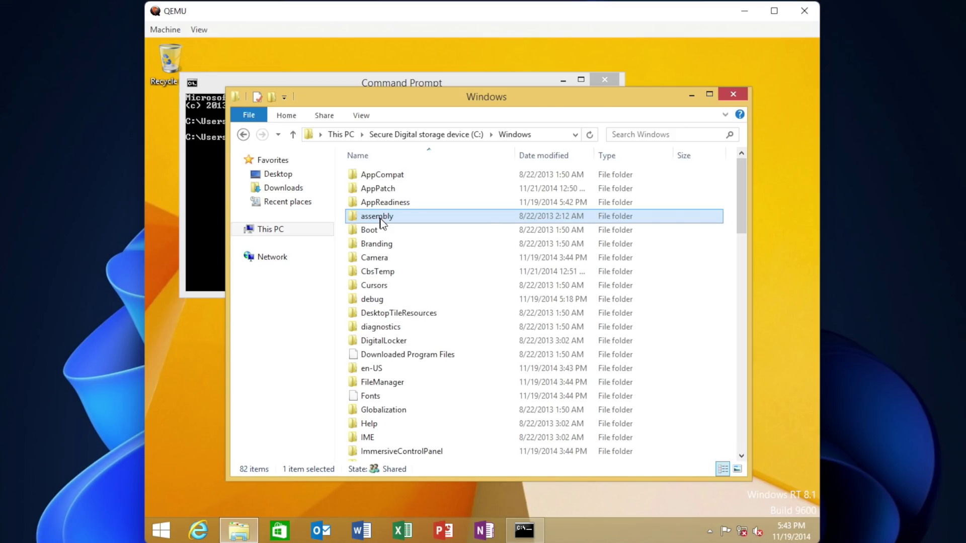
double_click(381, 220)
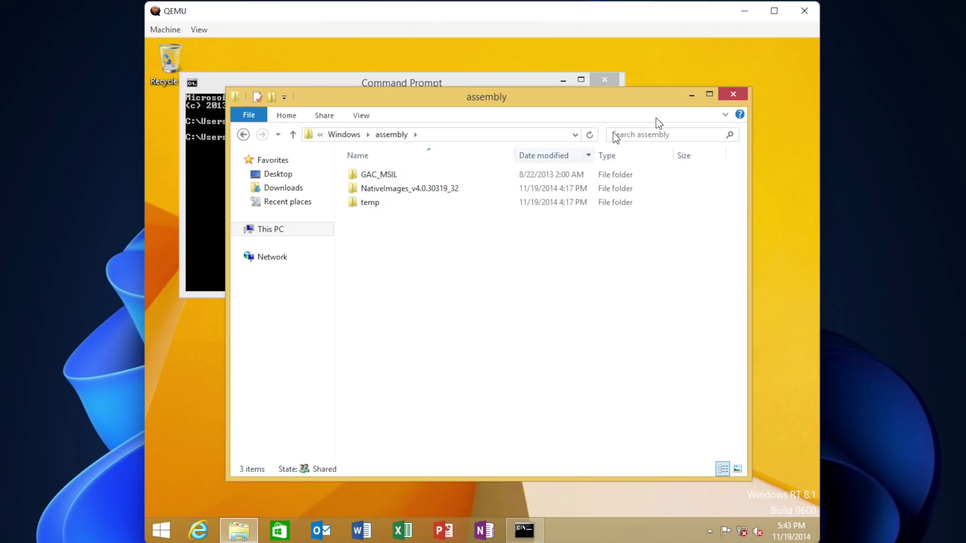
click(744, 94)
Launch Control Panel by running control in Command Prompt, and view the System page under System and Security
text(control)
key(Return)
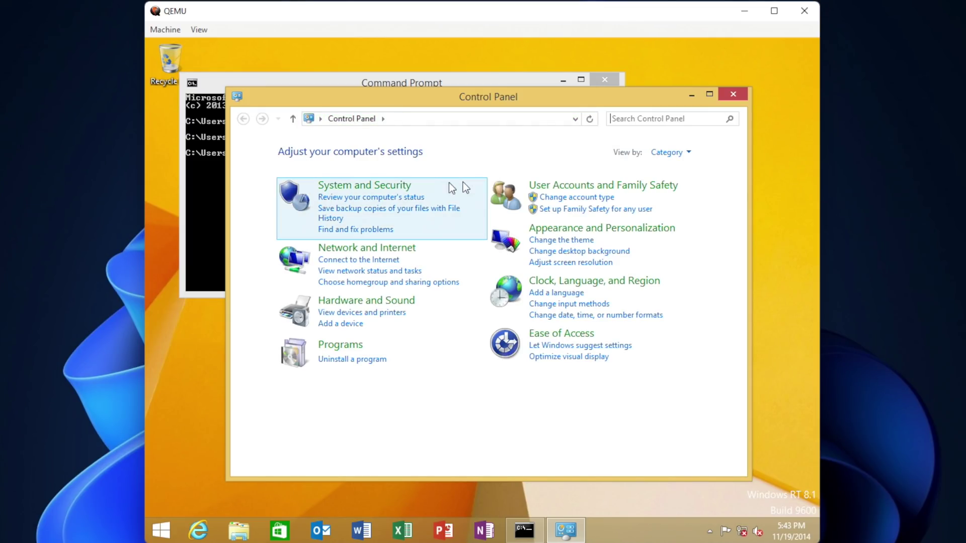
click(404, 188)
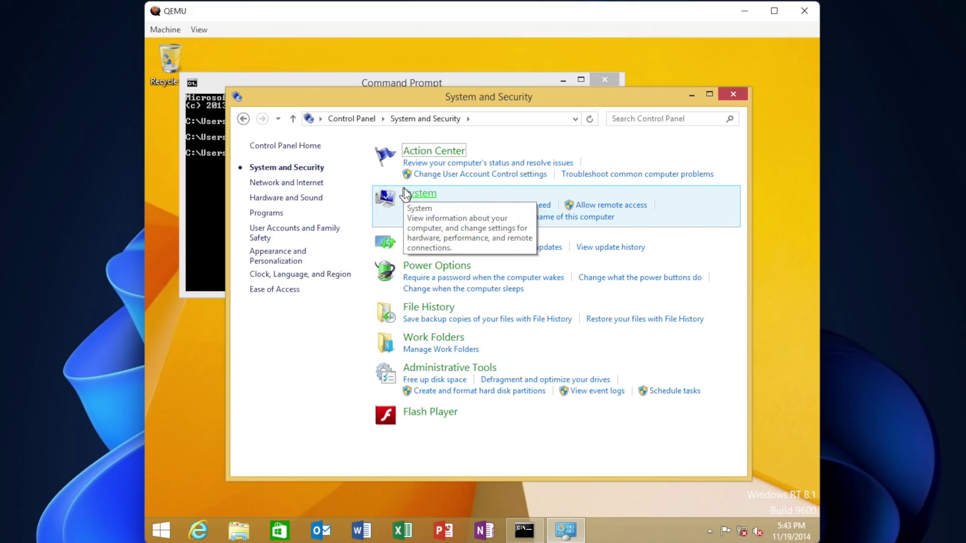
click(410, 207)
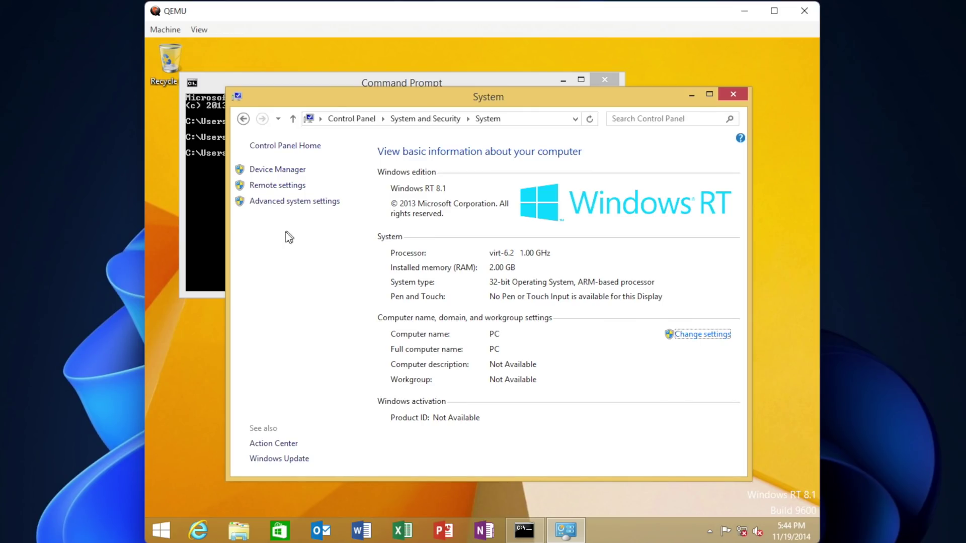
click(216, 232)
text(notepas)
key(Escape)
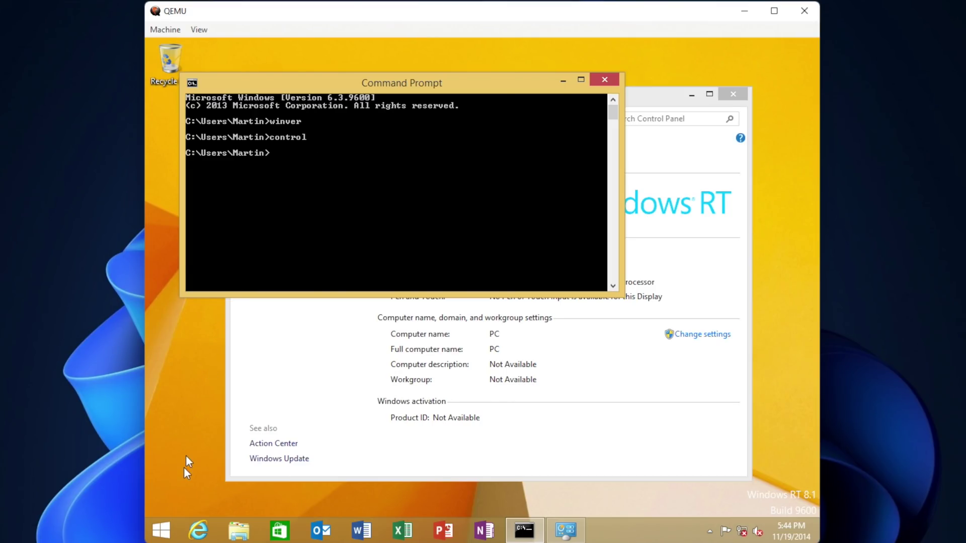
Open Notepad from the Windows Accessories group in the full list of installed apps
click(159, 531)
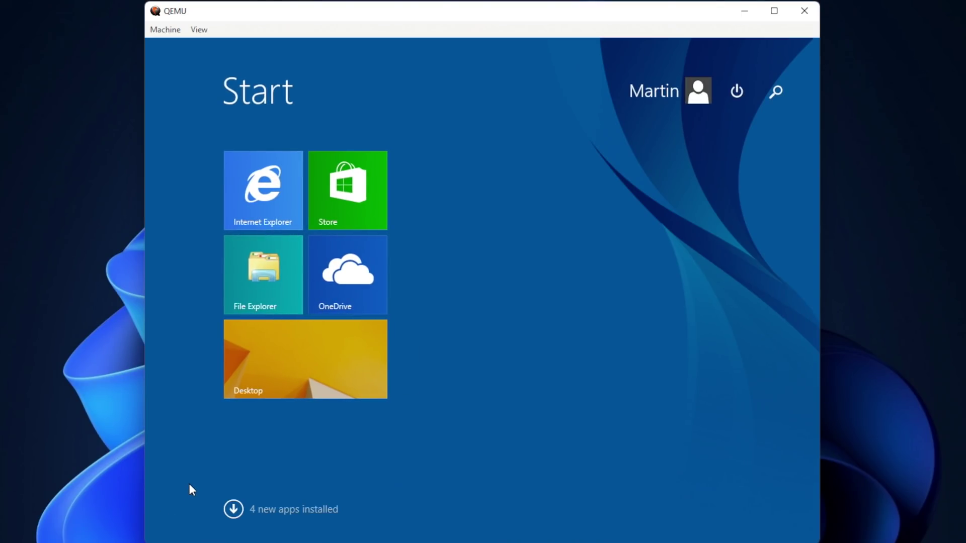
click(232, 509)
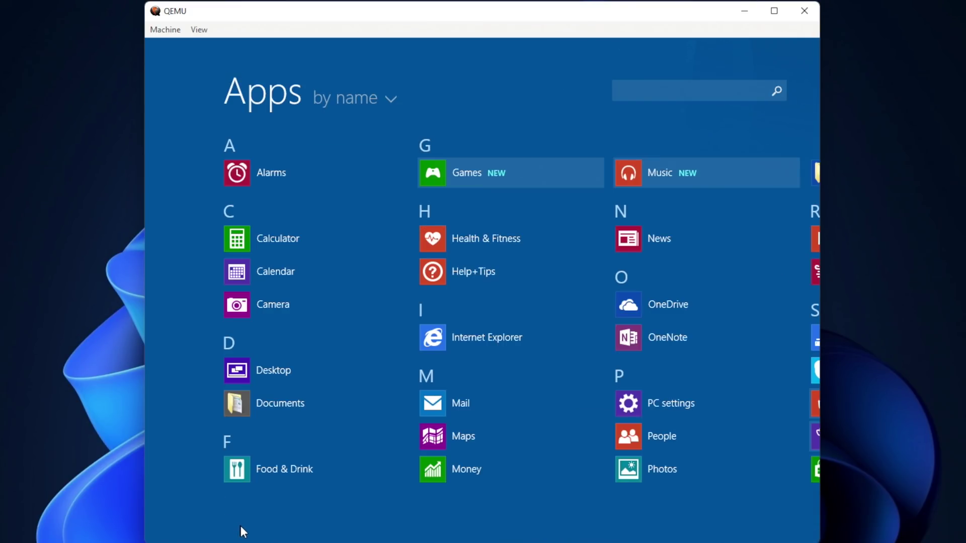
drag(248, 539, 575, 541)
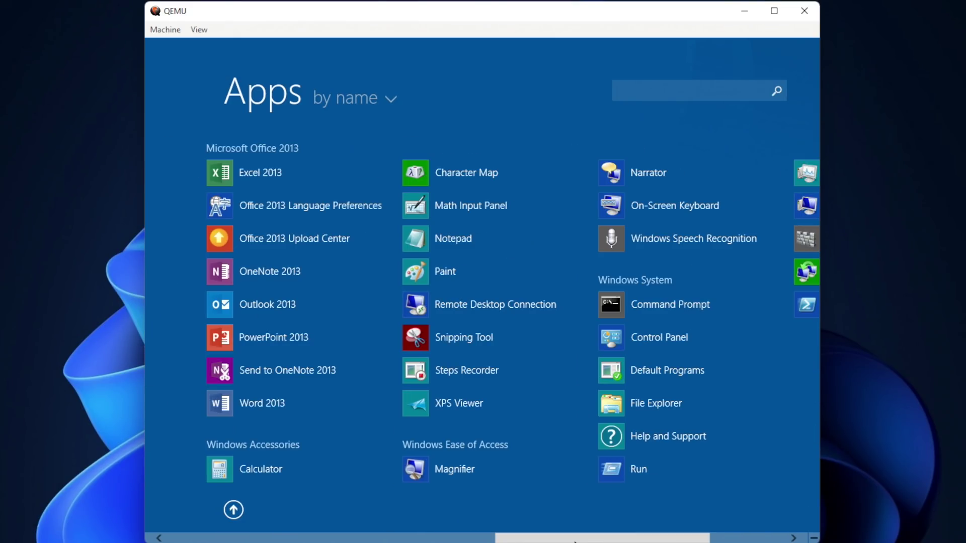
click(463, 238)
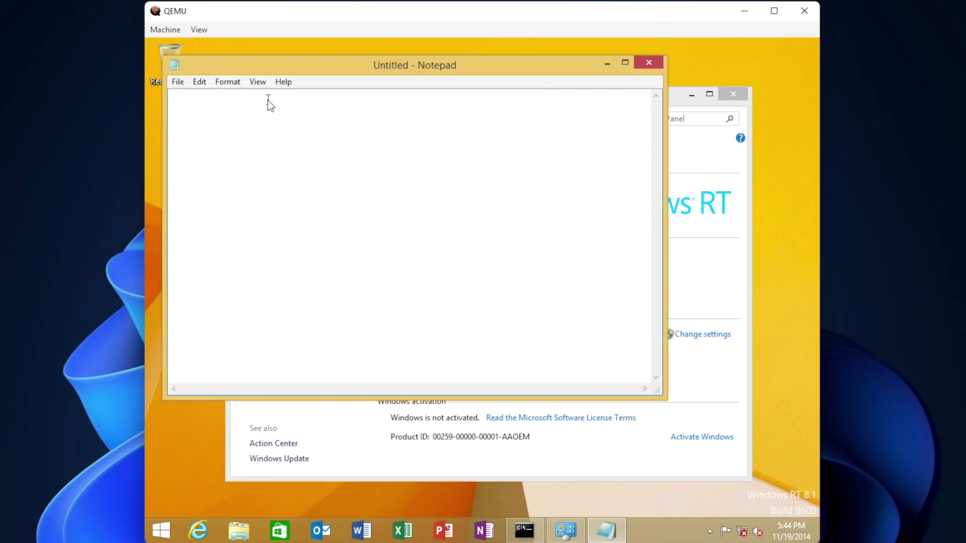
Set the Notepad font size to 36, keeping Consolas Regular
click(228, 82)
click(240, 111)
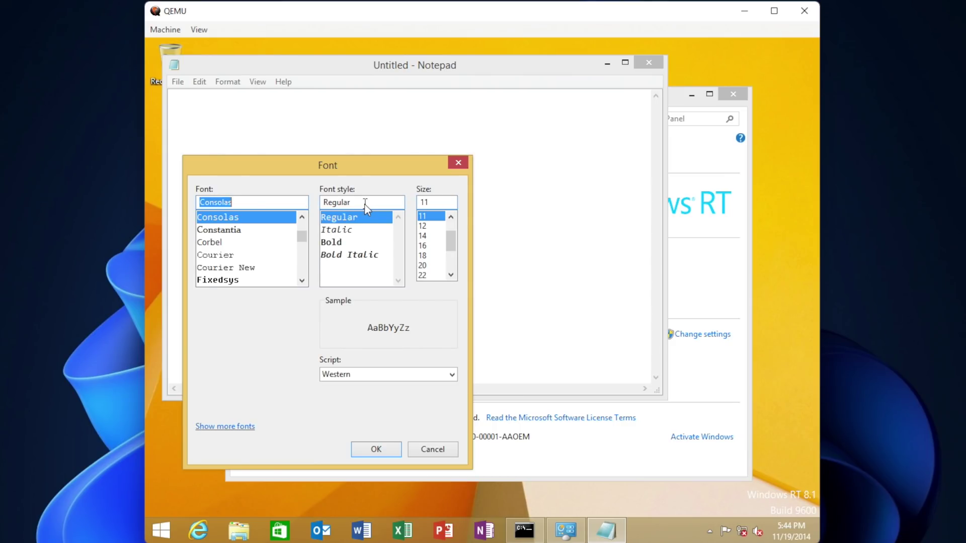
click(433, 275)
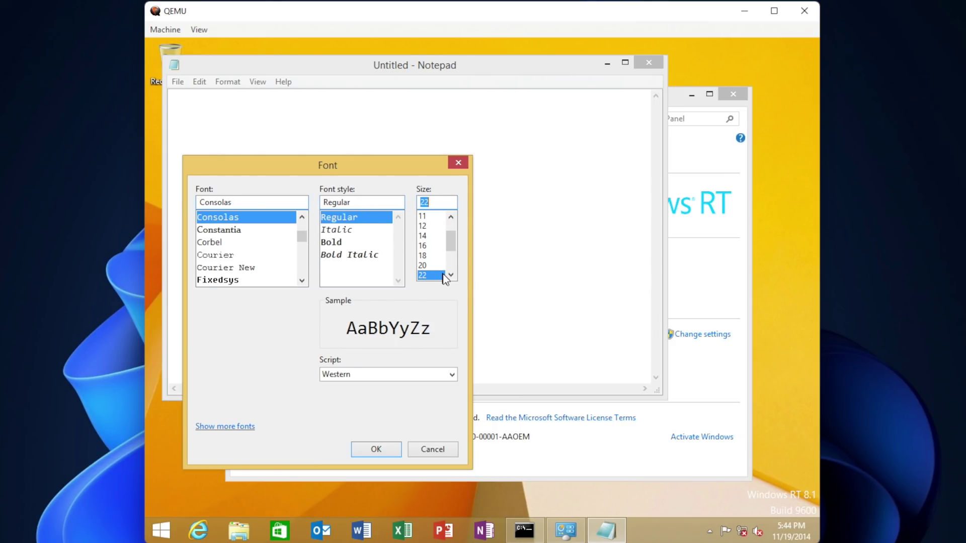
drag(450, 254, 452, 266)
click(436, 256)
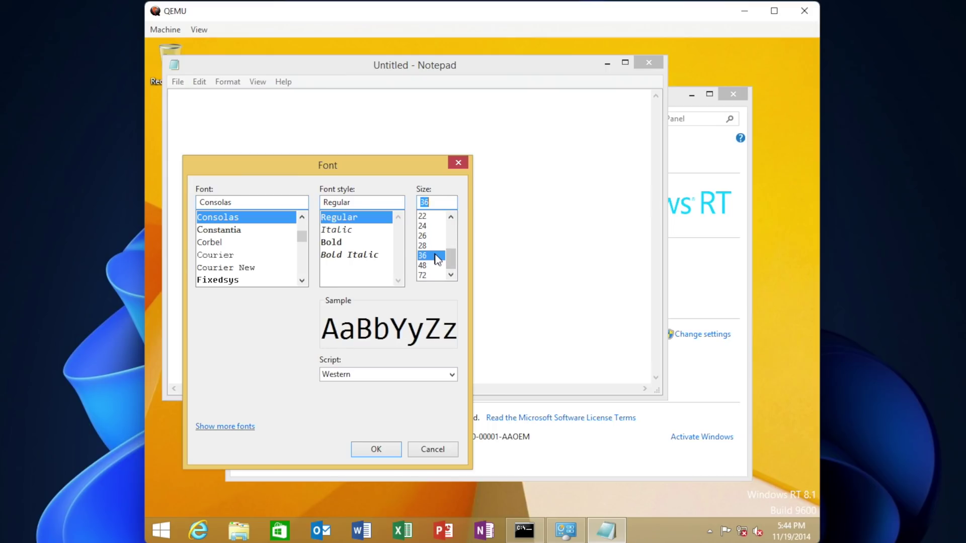
click(391, 450)
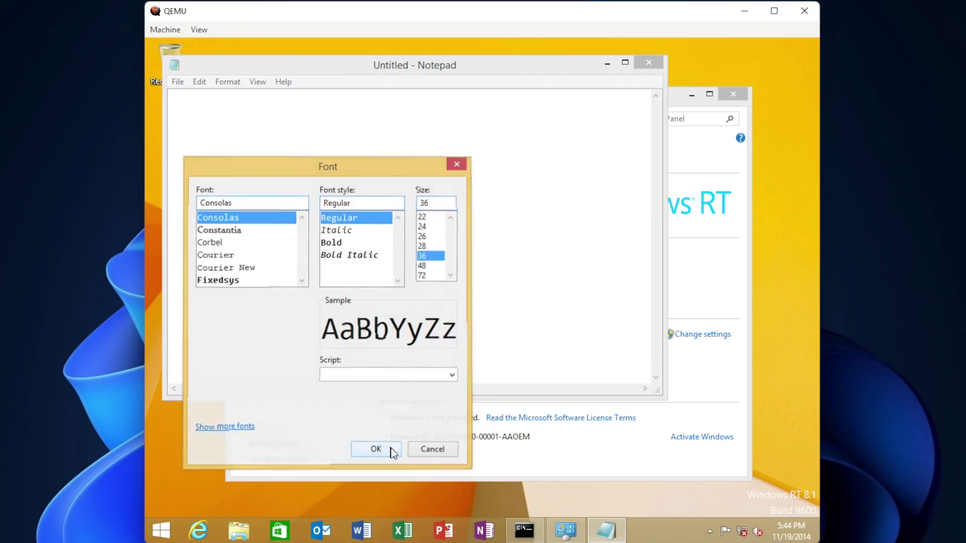
Write "This is Windows RT 8.1" and, on a new line, "emulated on an ARM version of QEMU!" in the Notepad document
text(Thi)
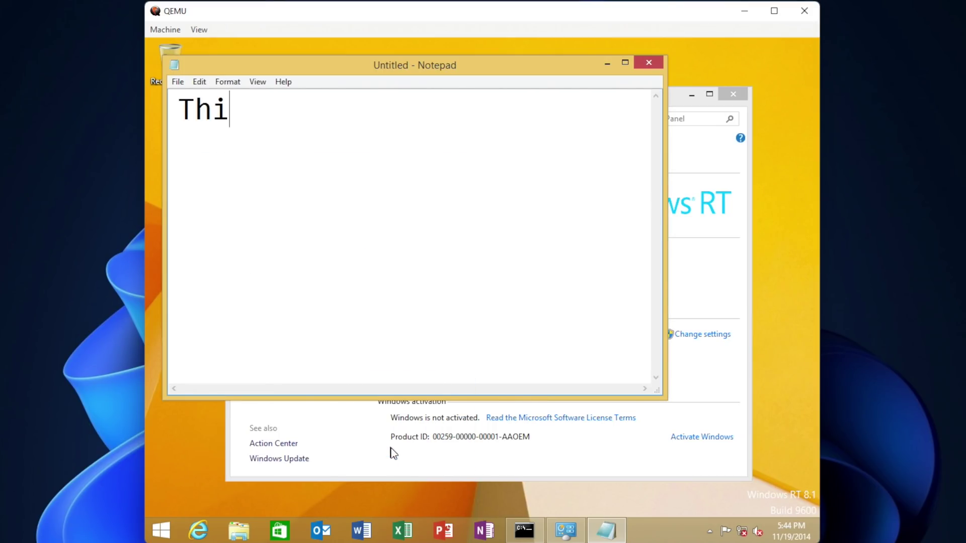
text(s is Windows RT )
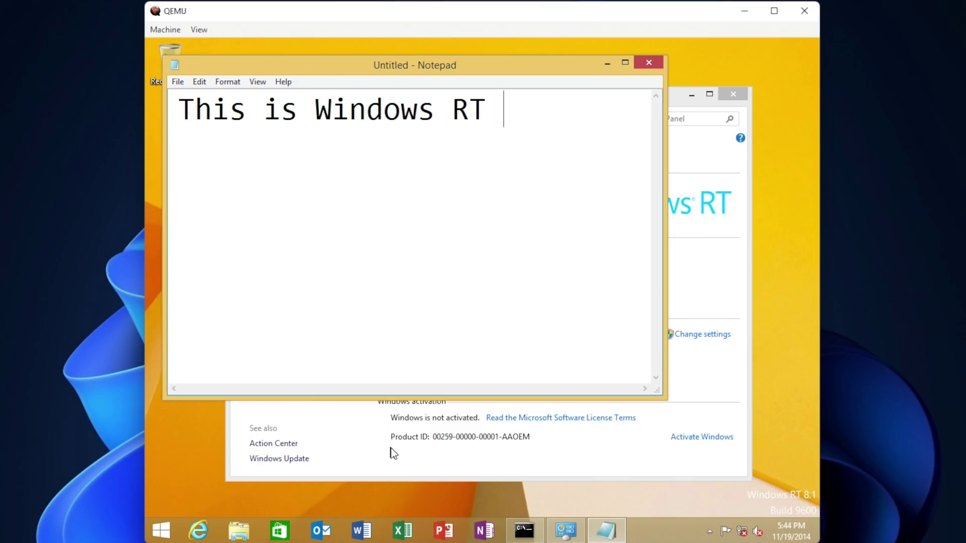
text(8.1)
key(Return)
text(em)
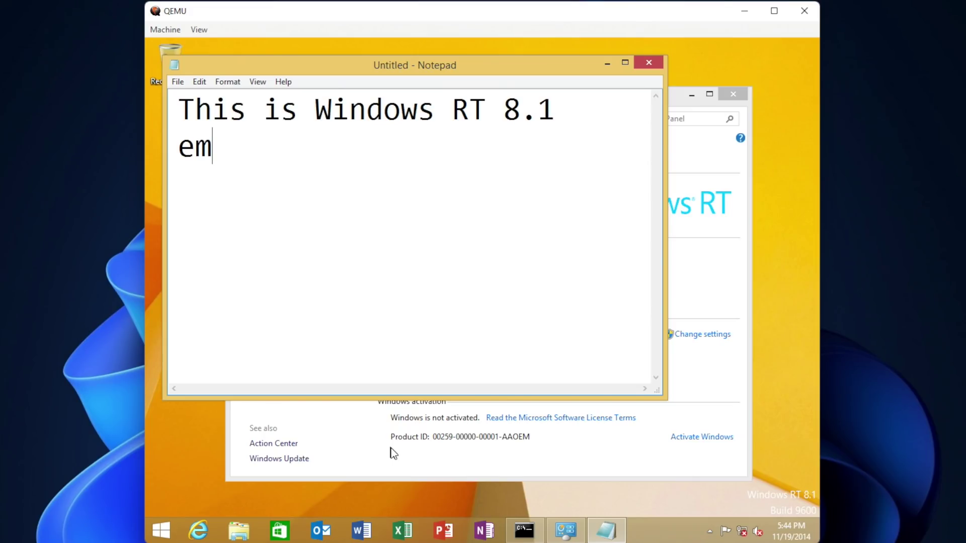
text(ulated o)
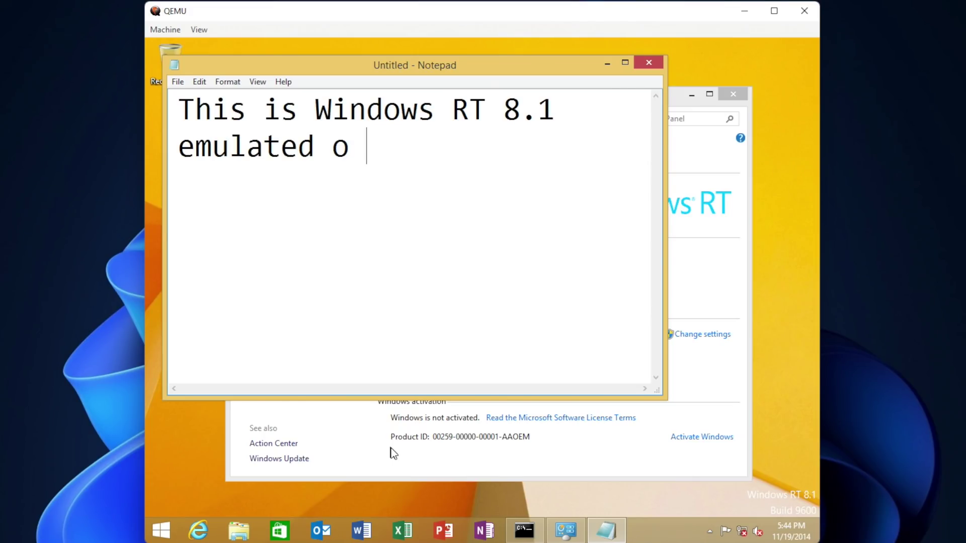
text(n an AR)
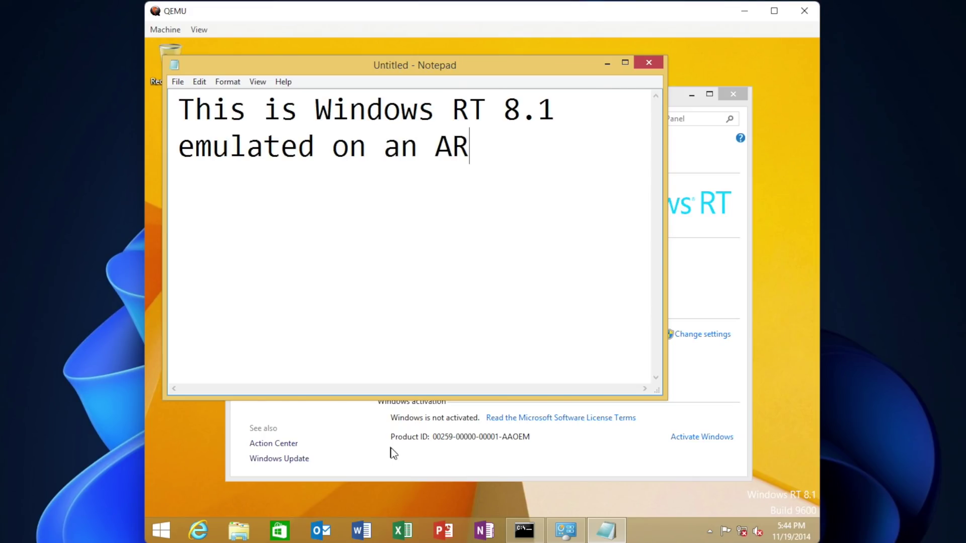
text(M version o)
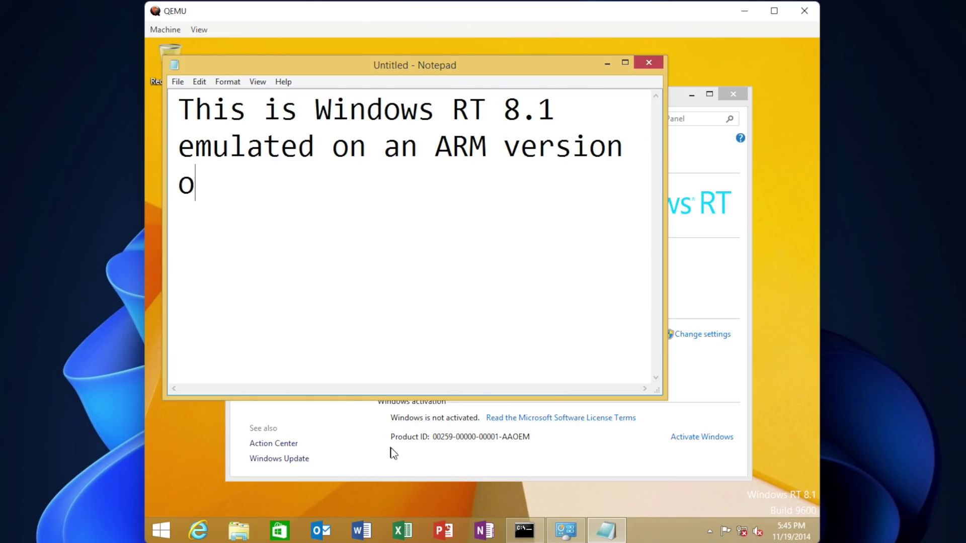
text(f QEMU!)
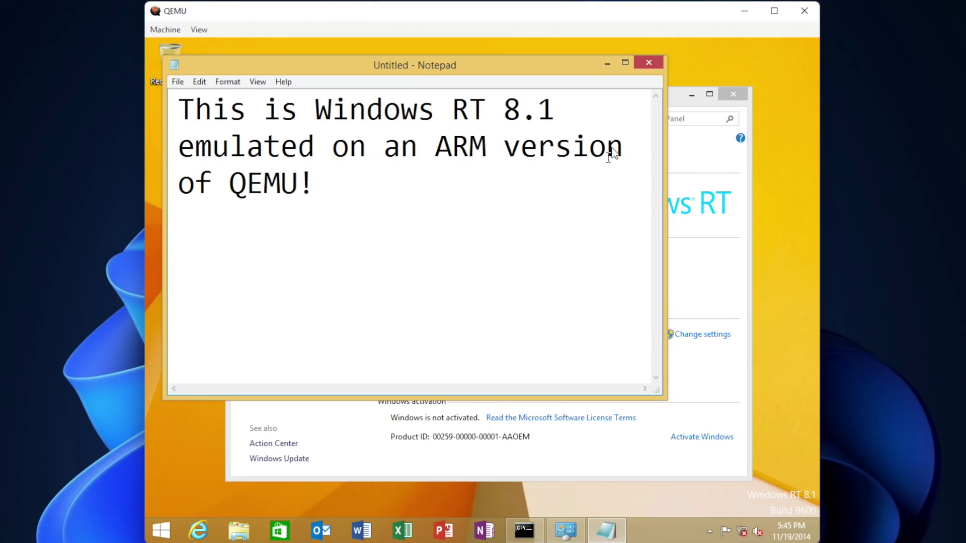
Close Notepad without saving the text, and bring the System window to the front
click(649, 63)
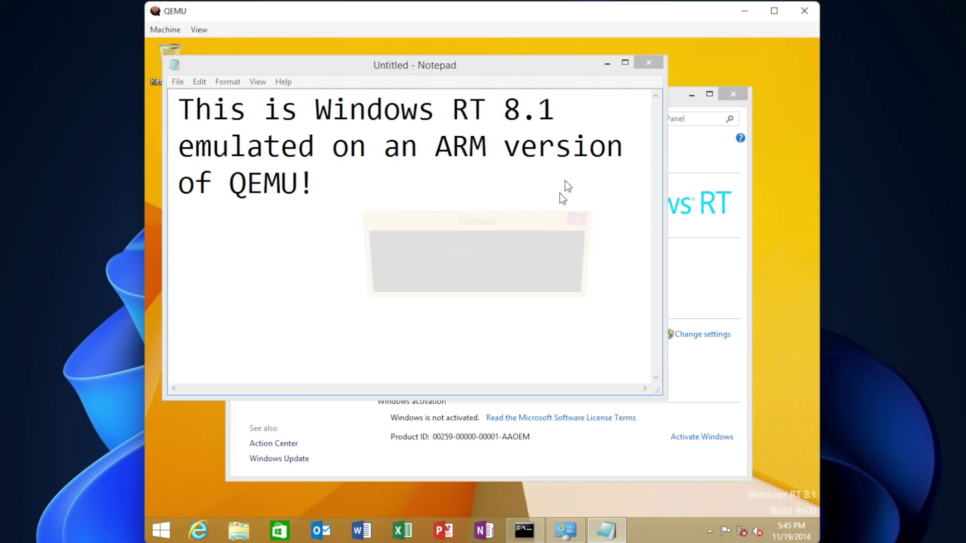
click(493, 285)
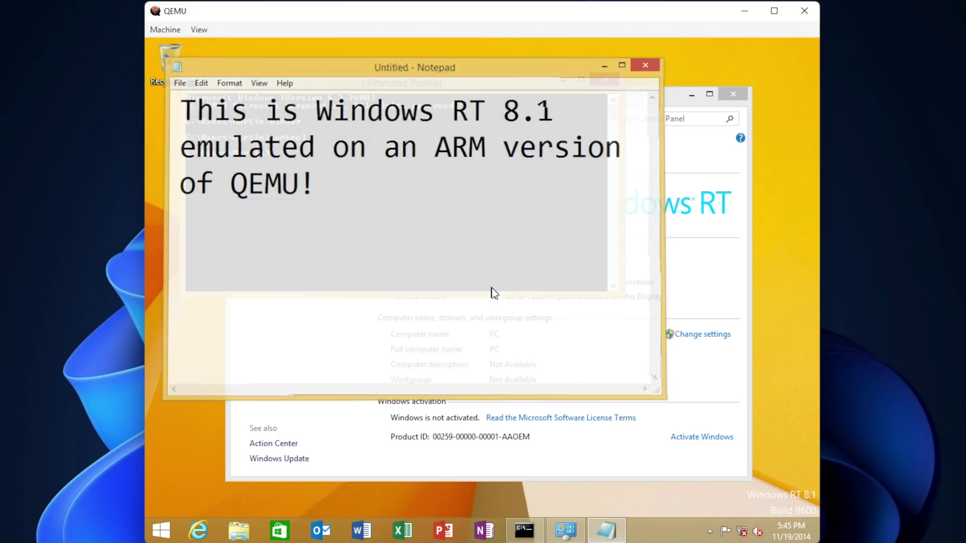
click(416, 348)
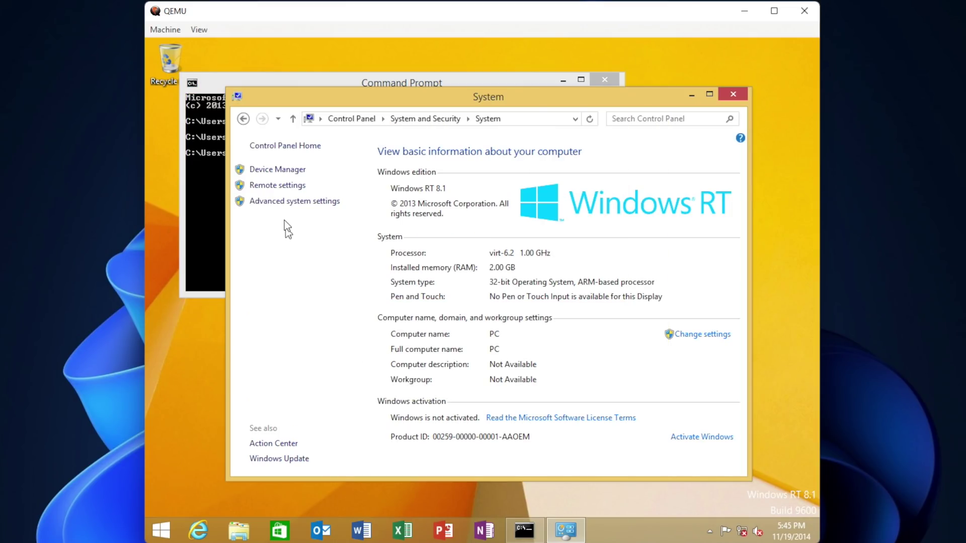
Leave the System page and apply the Lines and colors theme in Control Panel's Personalization settings
click(235, 120)
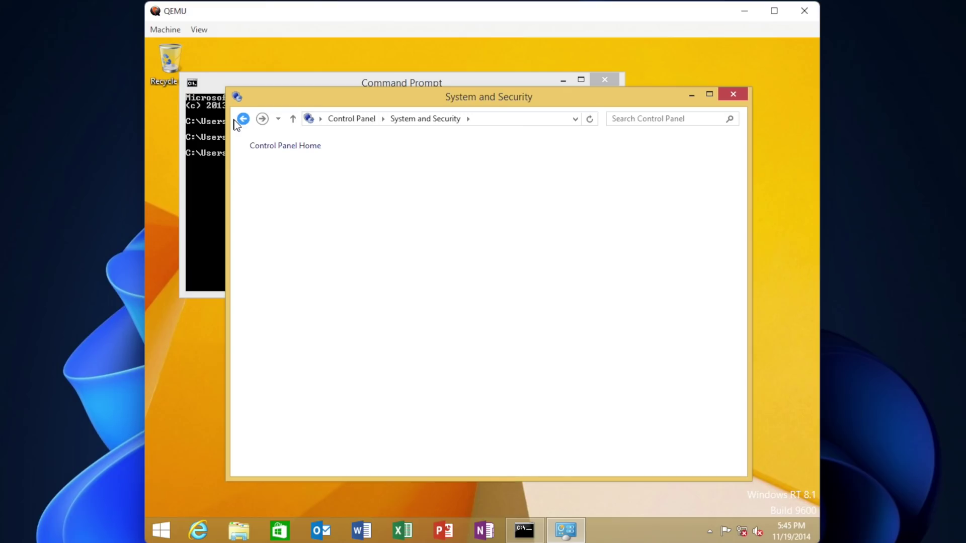
click(236, 122)
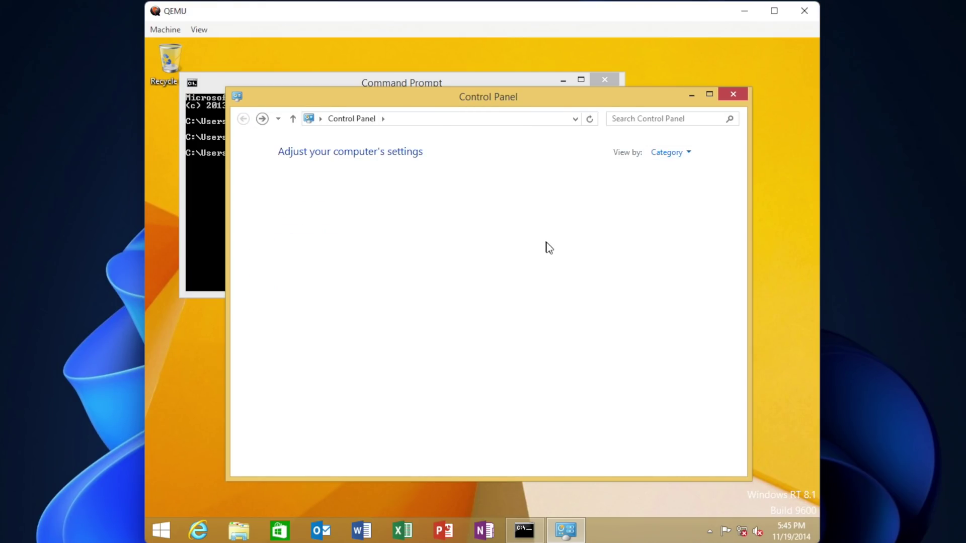
click(500, 281)
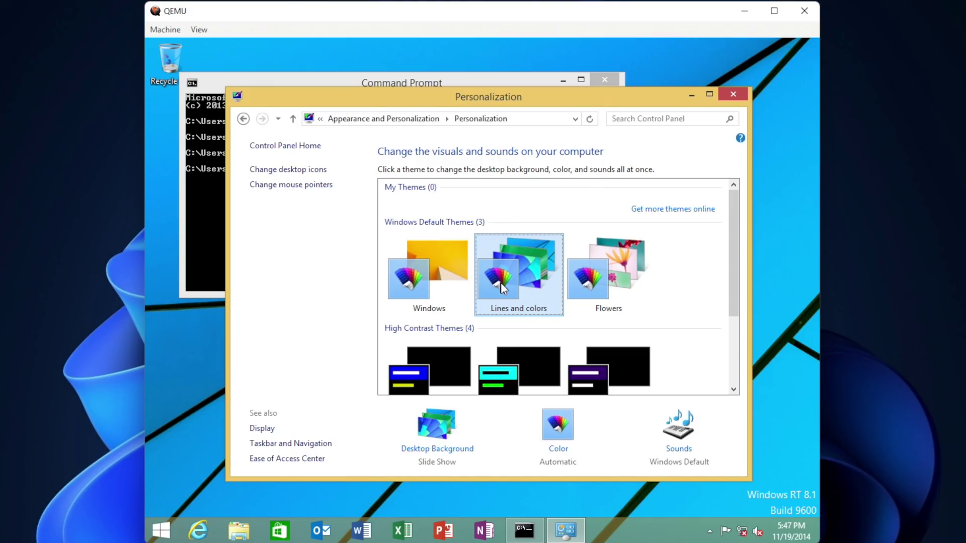
Change the color of the window borders and taskbar to light blue, and save the change
click(441, 82)
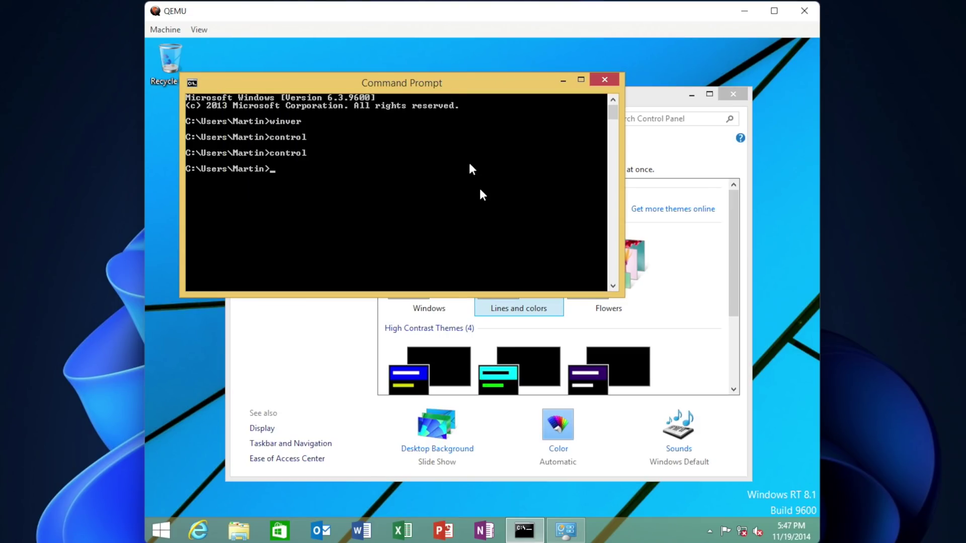
click(553, 449)
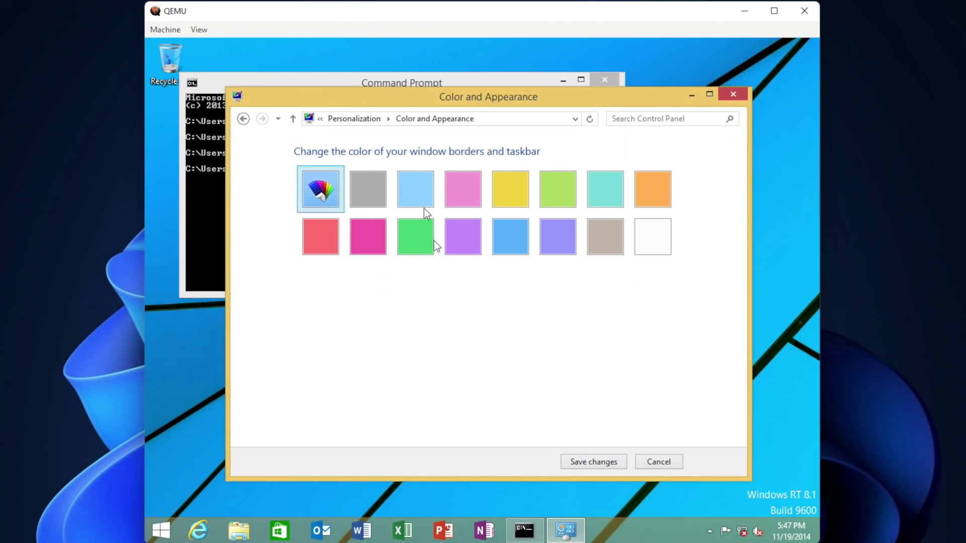
click(421, 184)
click(590, 462)
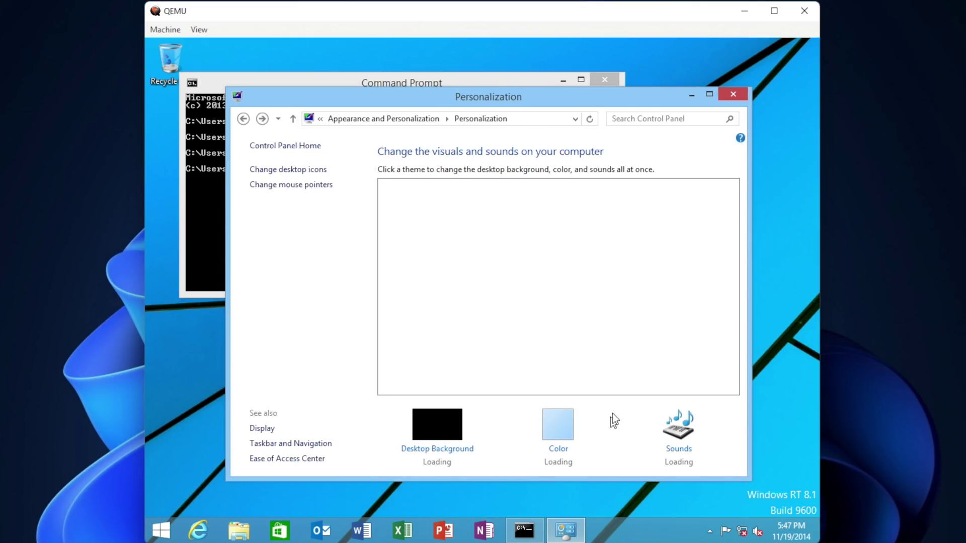
Close the Personalization and Command Prompt windows to leave an empty desktop
click(742, 95)
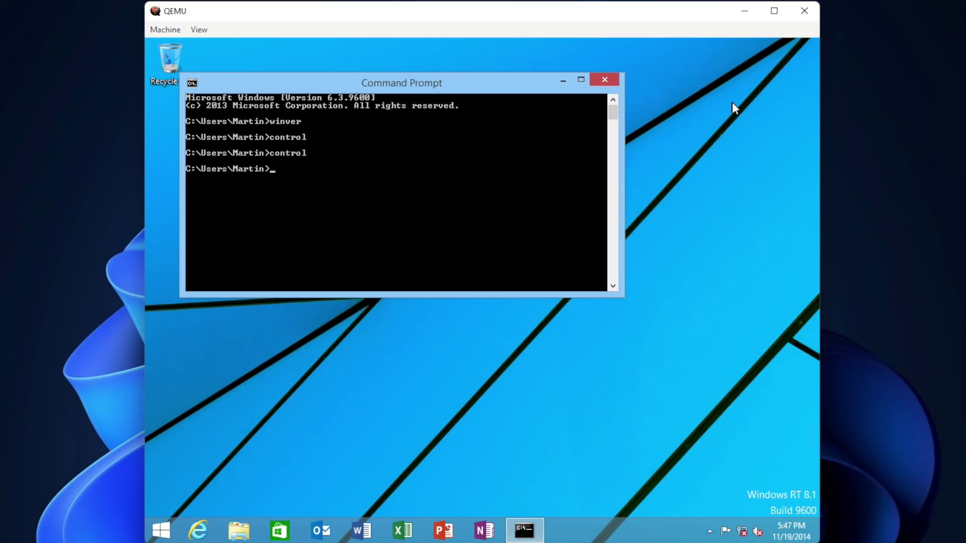
click(615, 82)
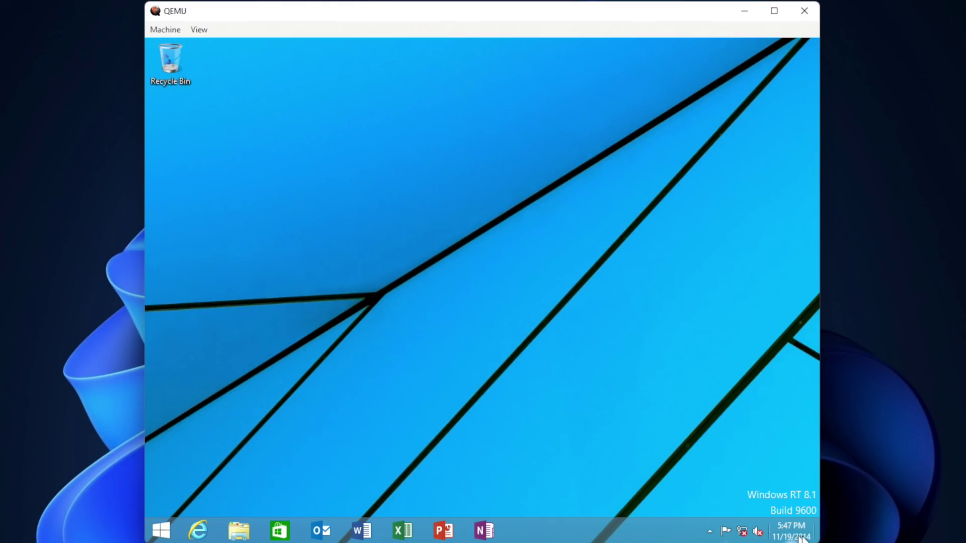
Bring up the power options from the desktop's Settings charm and dismiss them without choosing Shut down or Restart
mouse_move(819, 541)
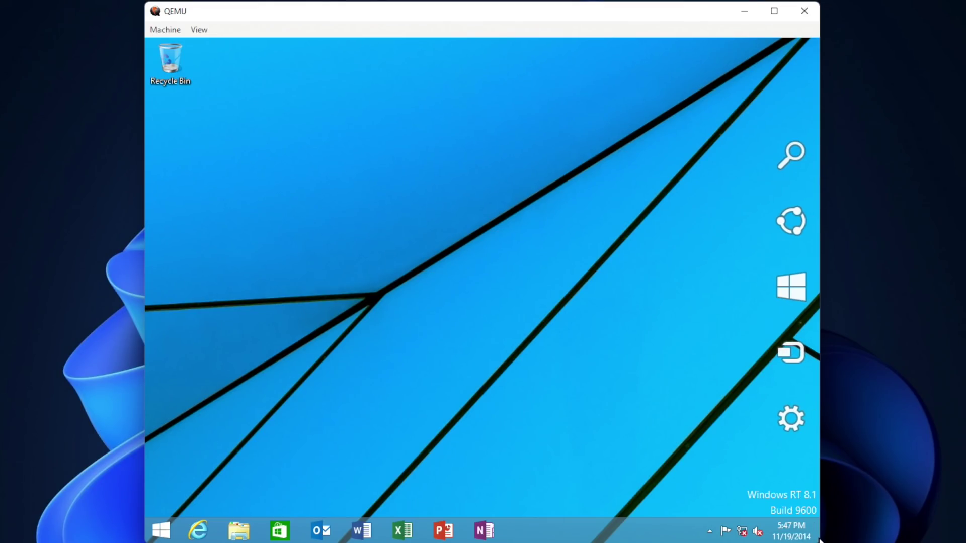
mouse_move(787, 427)
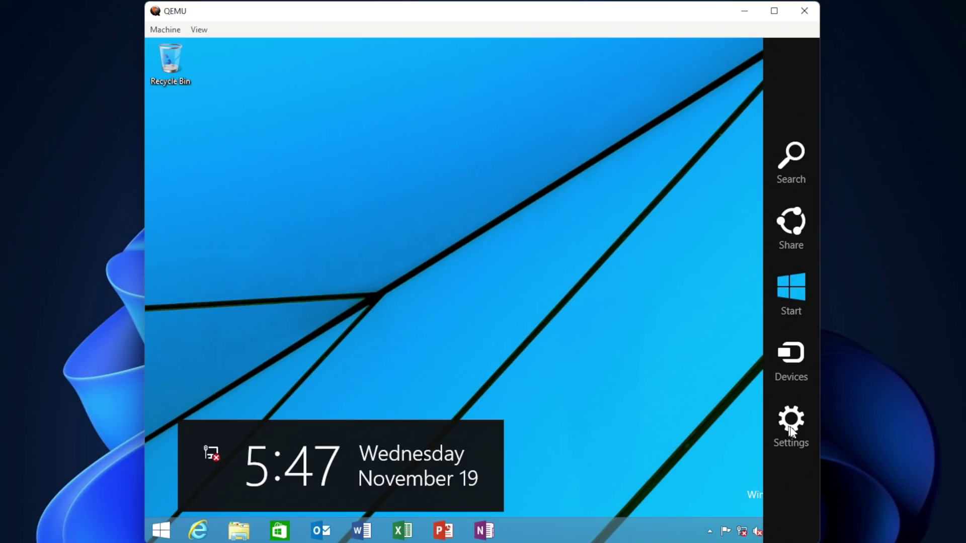
click(792, 427)
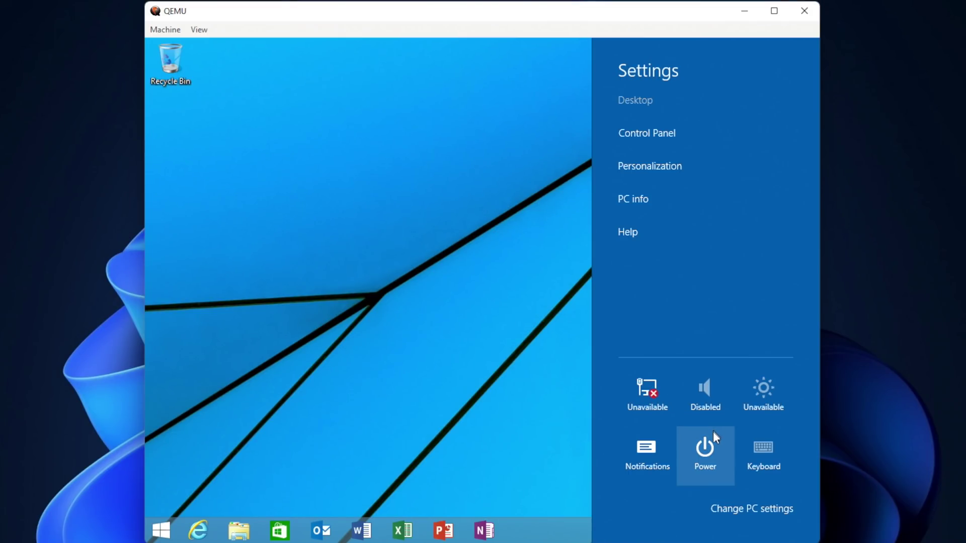
click(714, 443)
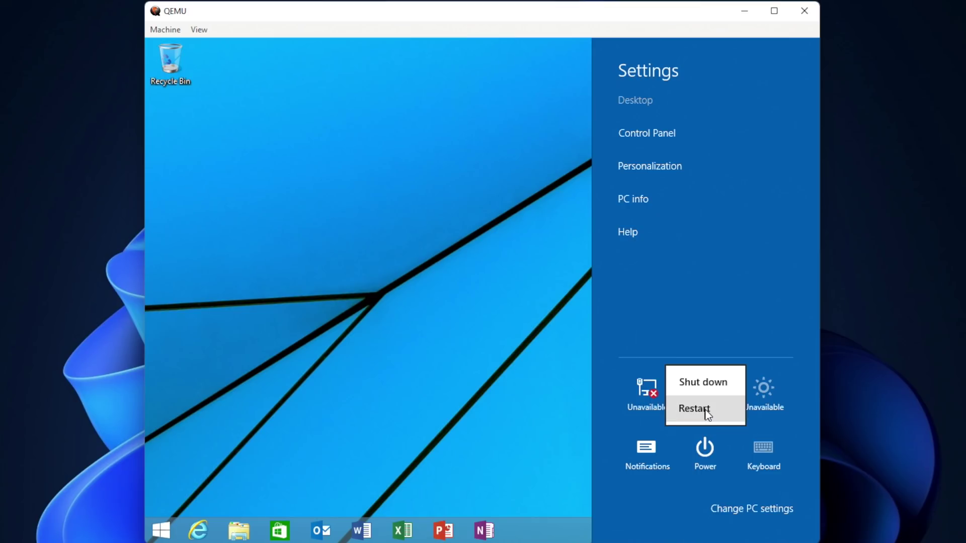
click(691, 344)
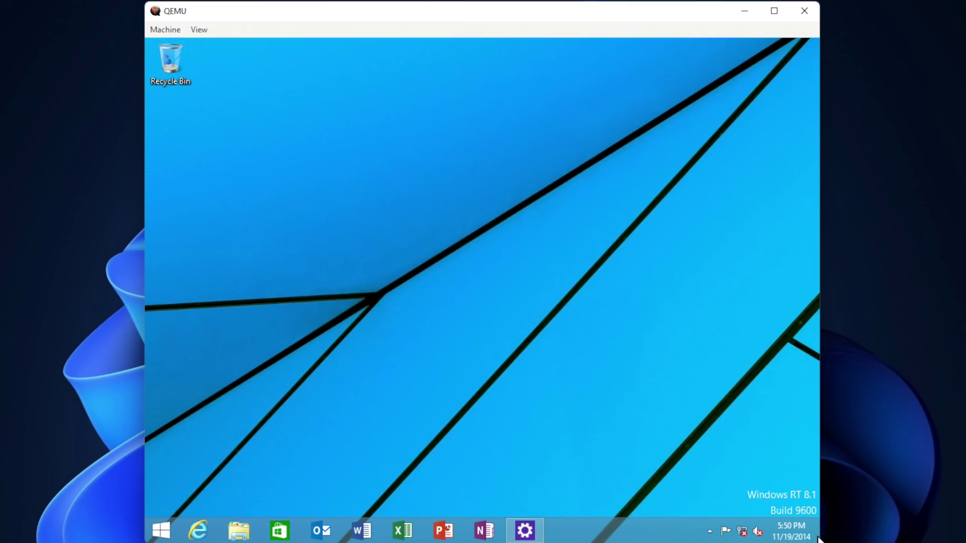
Shut down Windows RT 8.1 using the power options in the Settings charm
mouse_move(818, 539)
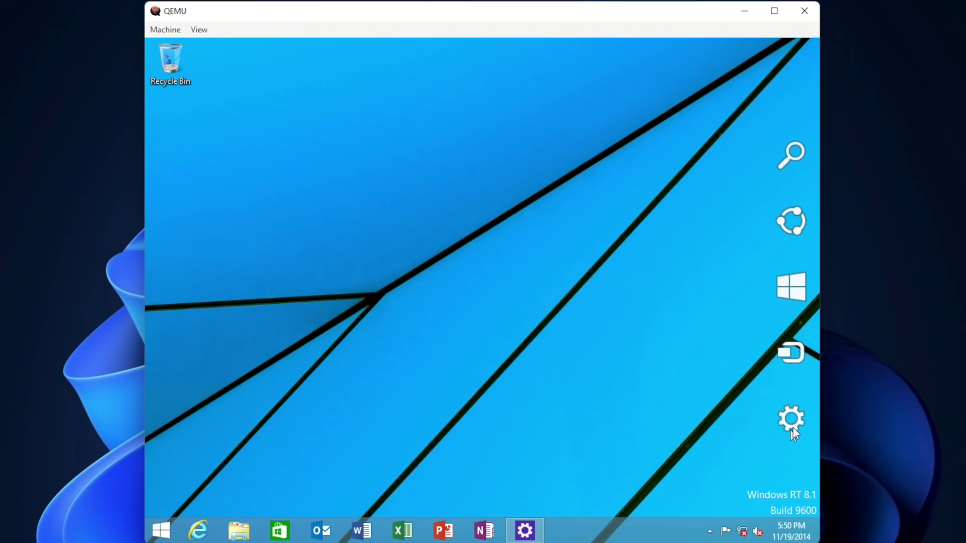
click(789, 420)
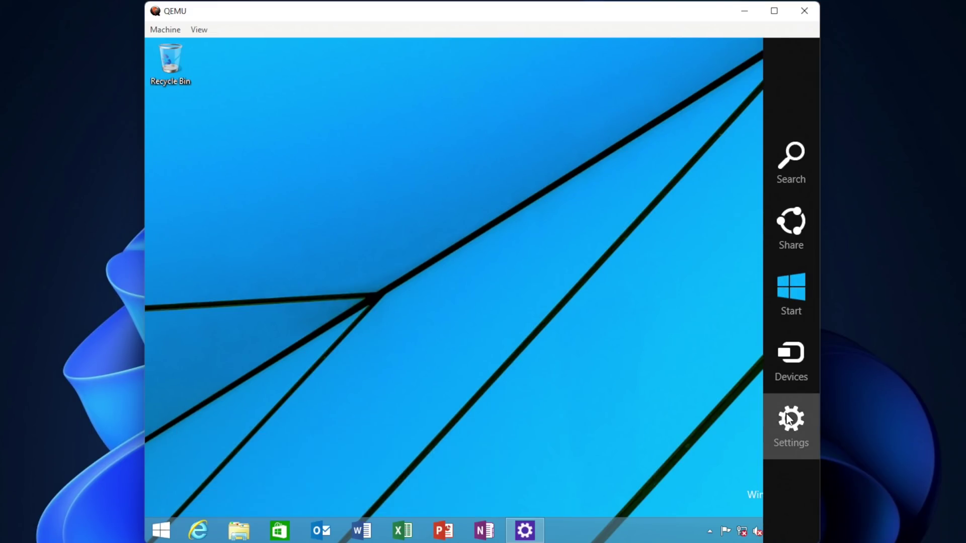
click(788, 419)
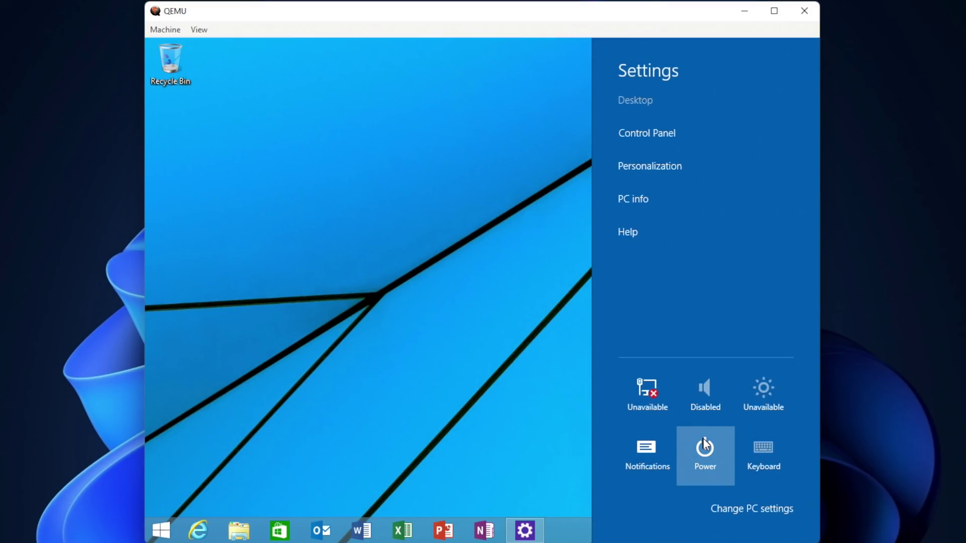
click(705, 444)
click(690, 382)
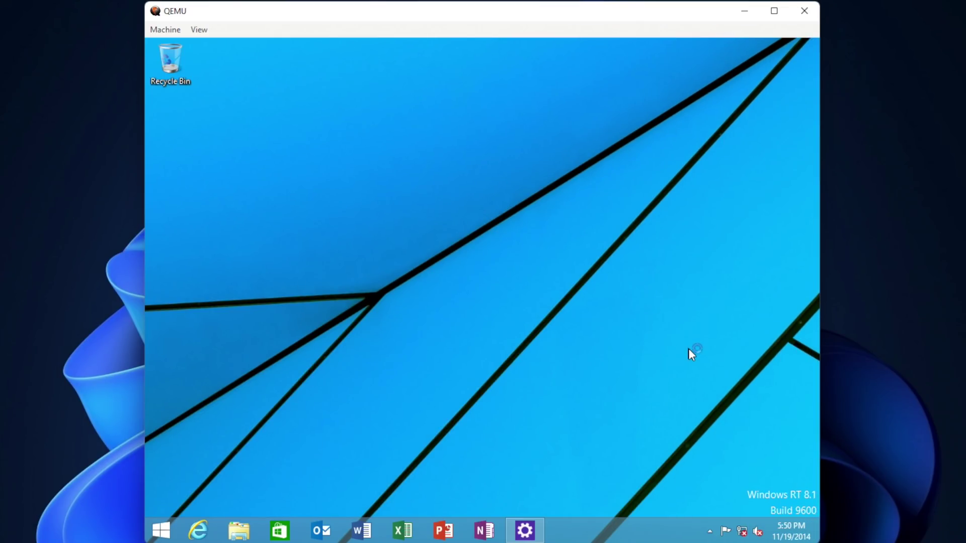